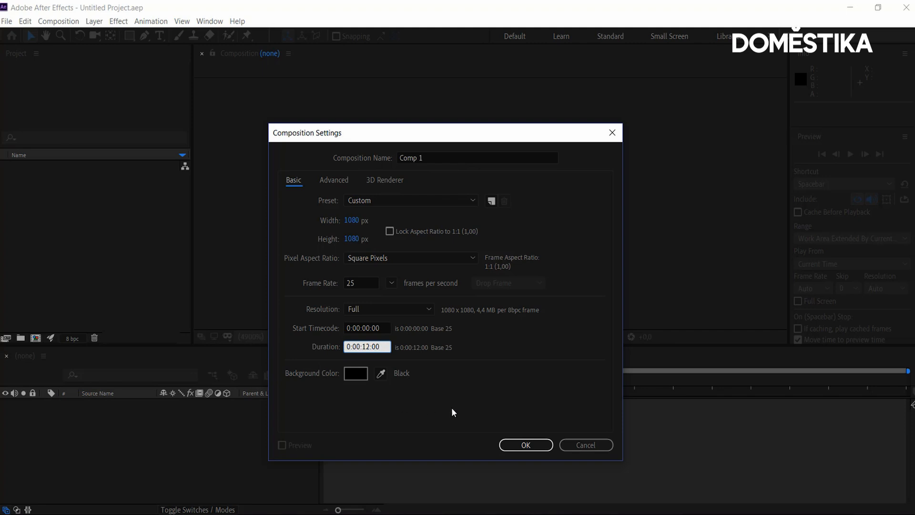
# Step: Create a 1080 x 1080 px composition at 25 frames per second with a duration of 0:00:12:00
pyautogui.click(531, 444)
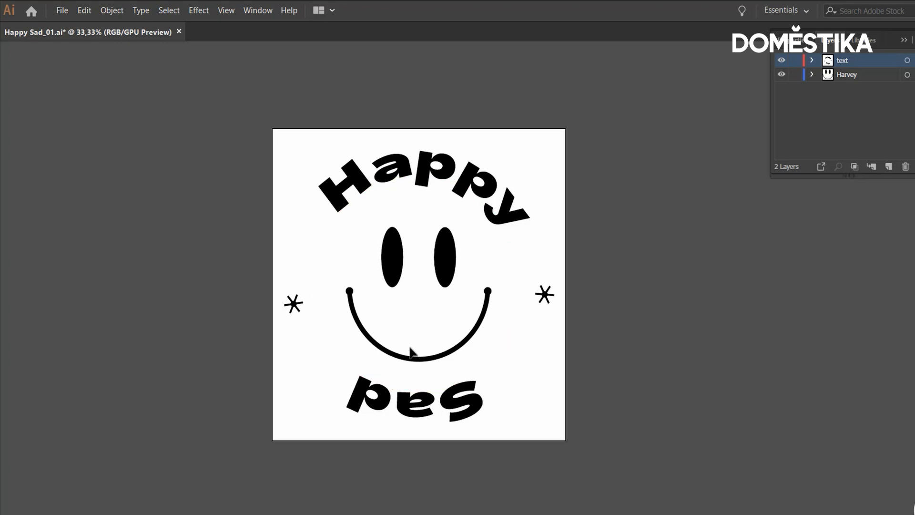
# Step: Switch to Illustrator and inspect how the Happy Sad_01.ai artwork is split between the text and Harvey layers by toggling their visibility
pyautogui.click(460, 347)
pyautogui.click(781, 60)
pyautogui.click(781, 60)
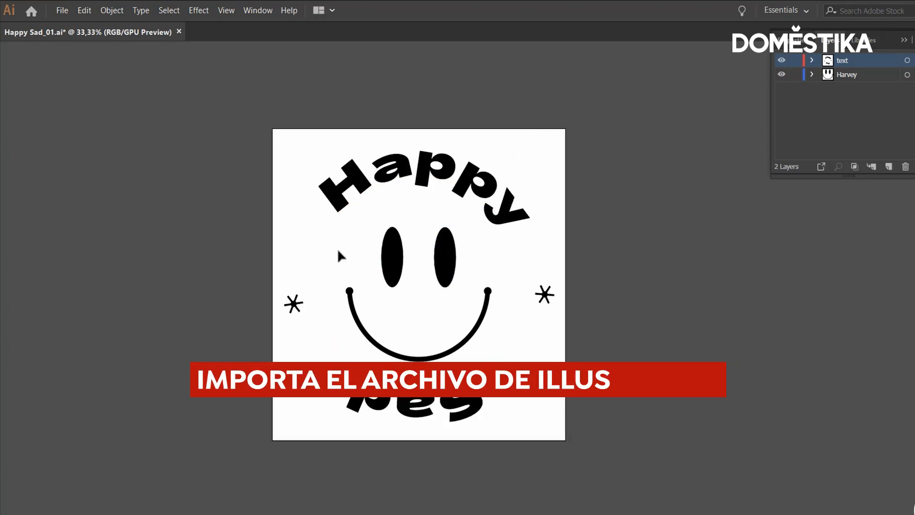
pyautogui.click(469, 337)
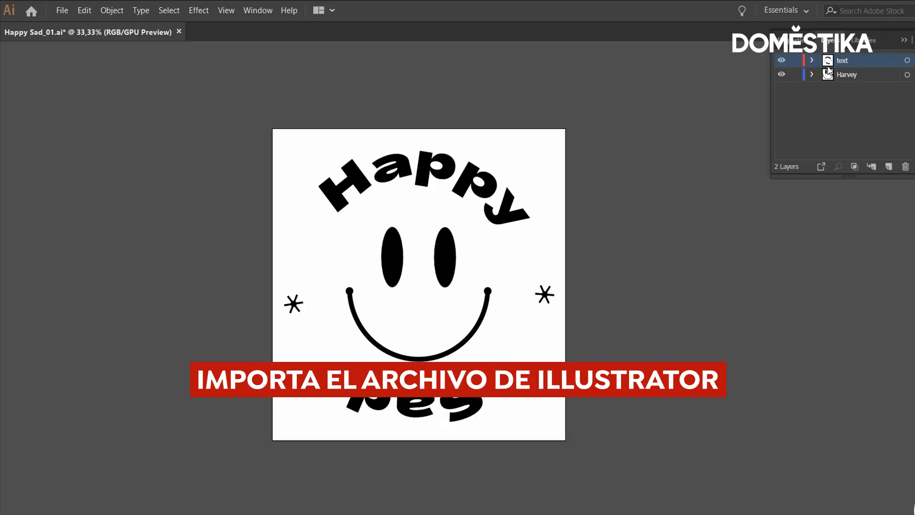
pyautogui.click(781, 60)
pyautogui.hotkey('ctrl', 'y')
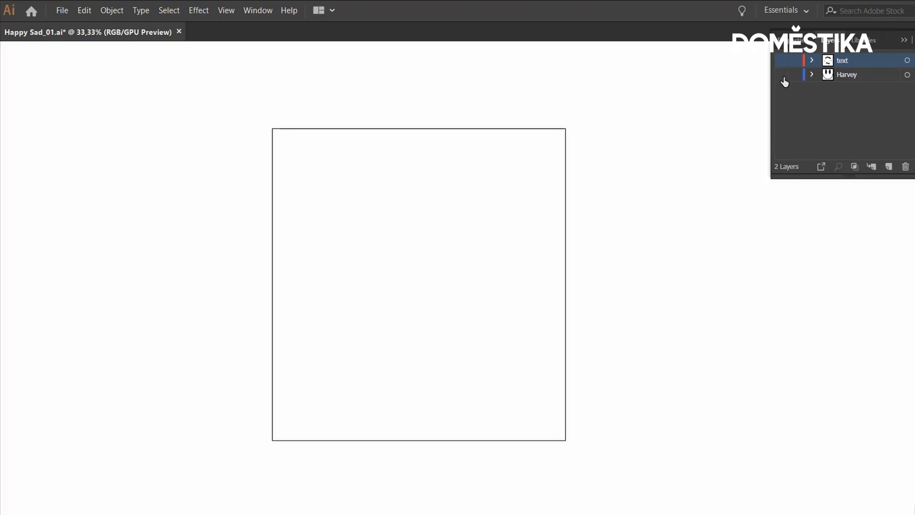
pyautogui.hotkey('ctrl', 'y')
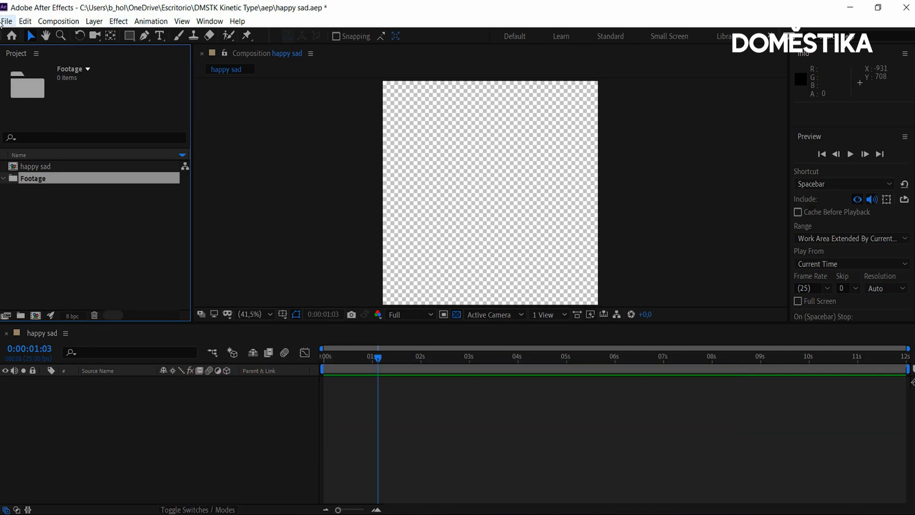
# Step: In After Effects, import Happy Sad_01.ai as a Composition with footage dimensions set to Layer Size
pyautogui.click(7, 21)
pyautogui.moveTo(64, 180)
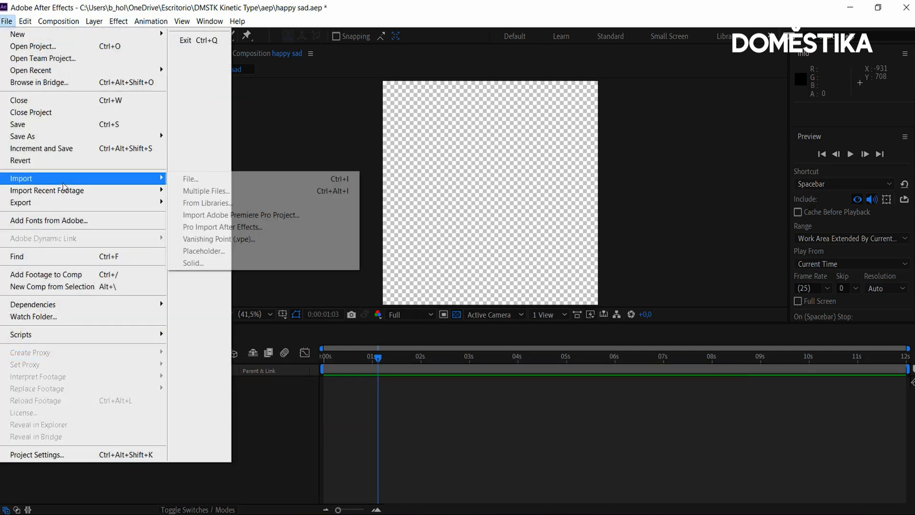
pyautogui.click(185, 182)
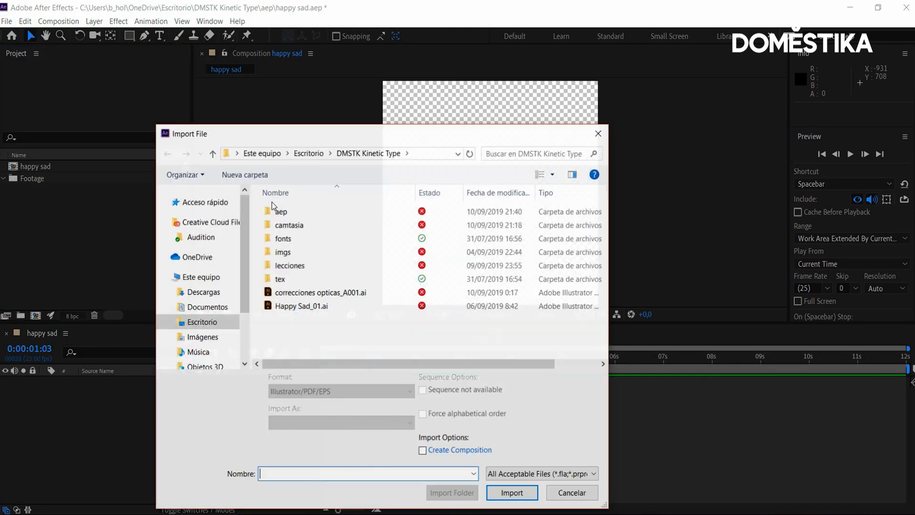
pyautogui.click(302, 306)
pyautogui.click(512, 493)
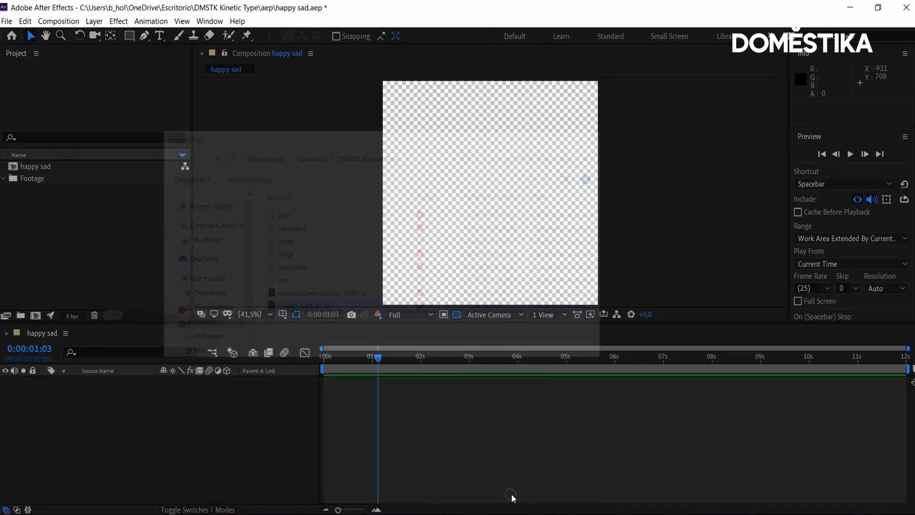
pyautogui.click(463, 215)
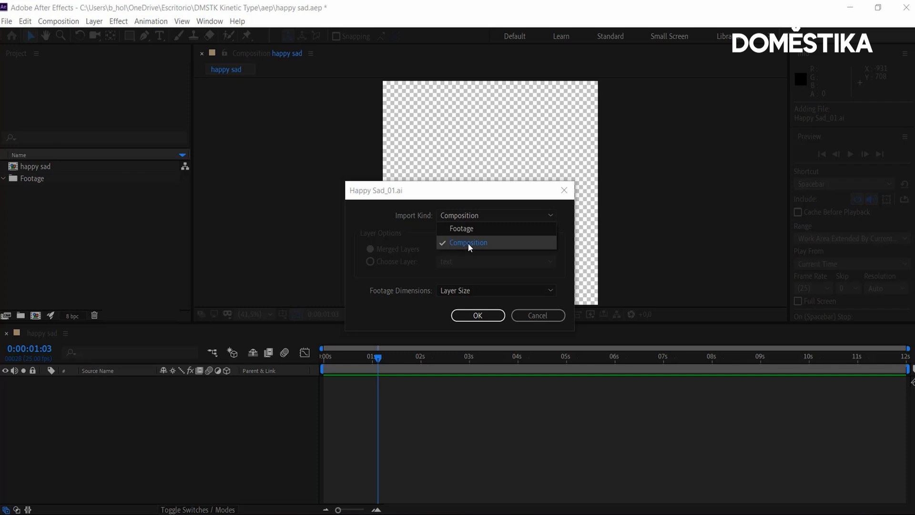
pyautogui.click(466, 243)
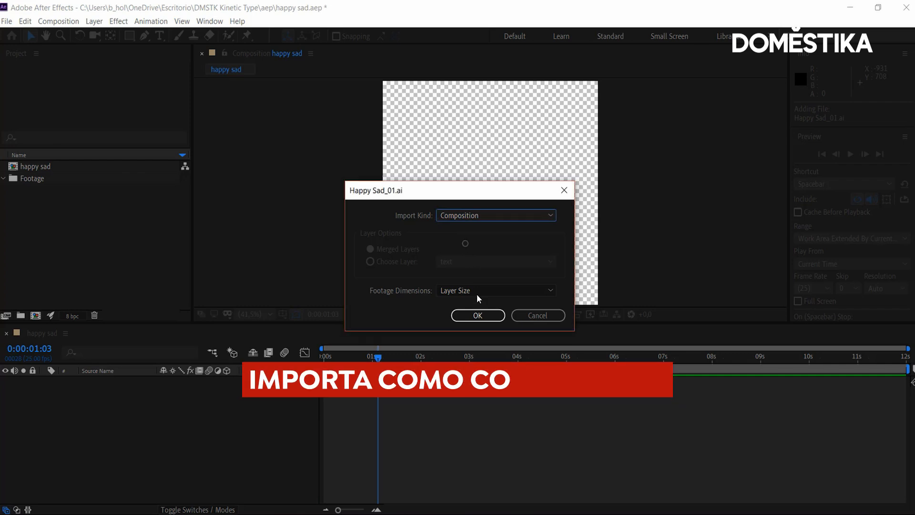
pyautogui.click(477, 315)
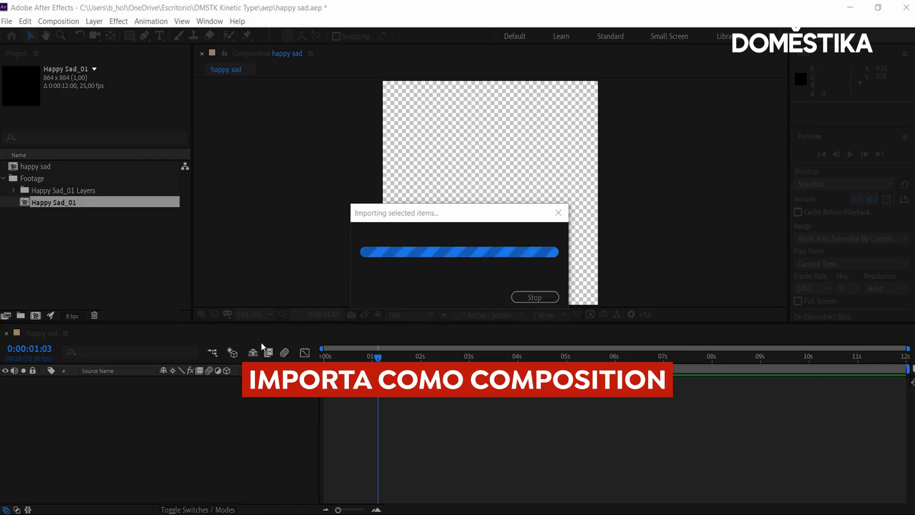
# Step: Inspect the imported text and Harvey layers in the Happy Sad_01 Layers folder and open the Happy Sad_01 composition
pyautogui.click(15, 191)
pyautogui.click(49, 214)
pyautogui.click(50, 201)
pyautogui.click(50, 227)
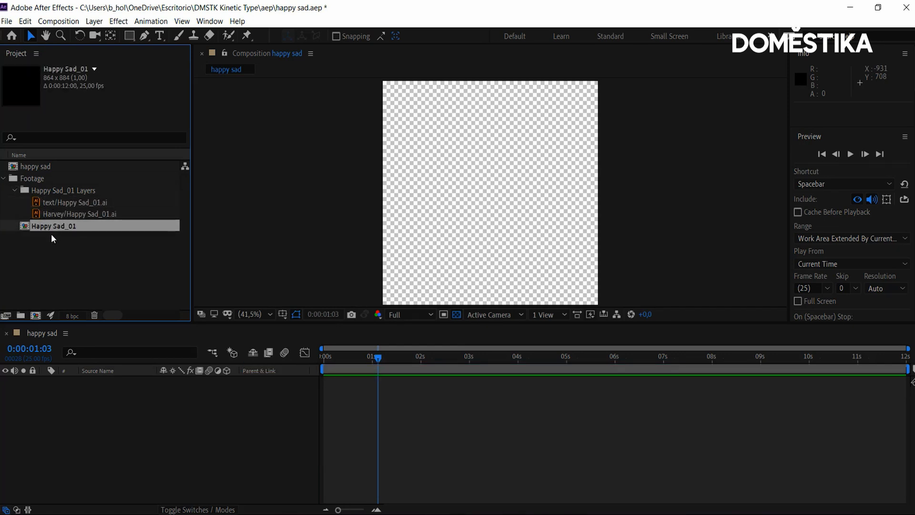
pyautogui.doubleClick(48, 227)
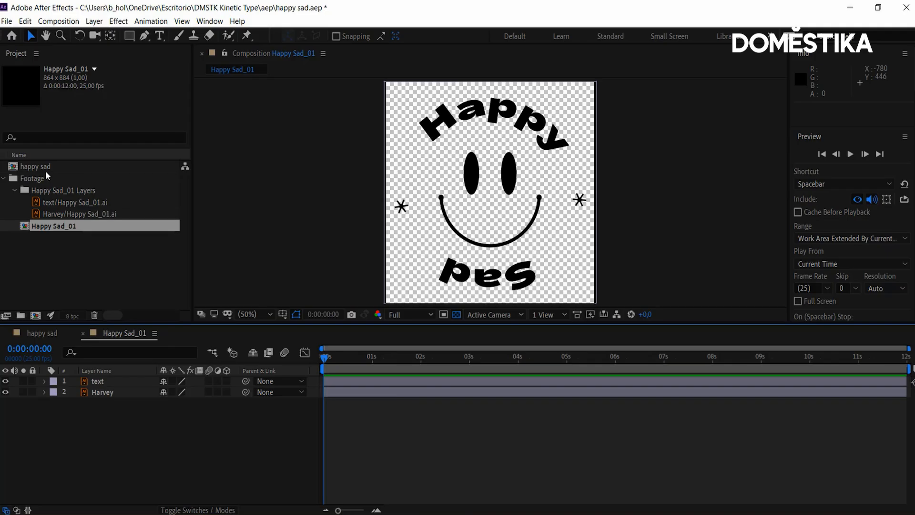
# Step: Open the happy sad composition and add the Harvey artwork with the text artwork beneath it
pyautogui.click(46, 166)
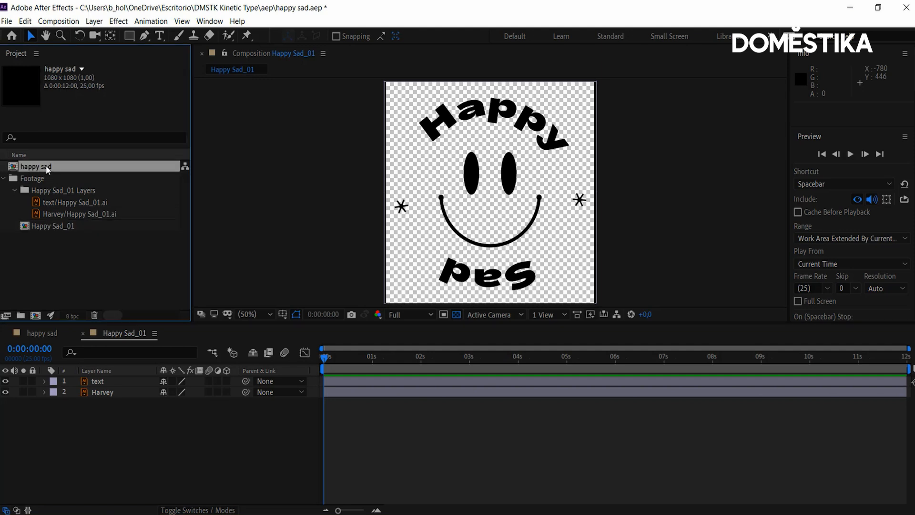
pyautogui.doubleClick(45, 166)
pyautogui.moveTo(101, 215); pyautogui.dragTo(136, 409)
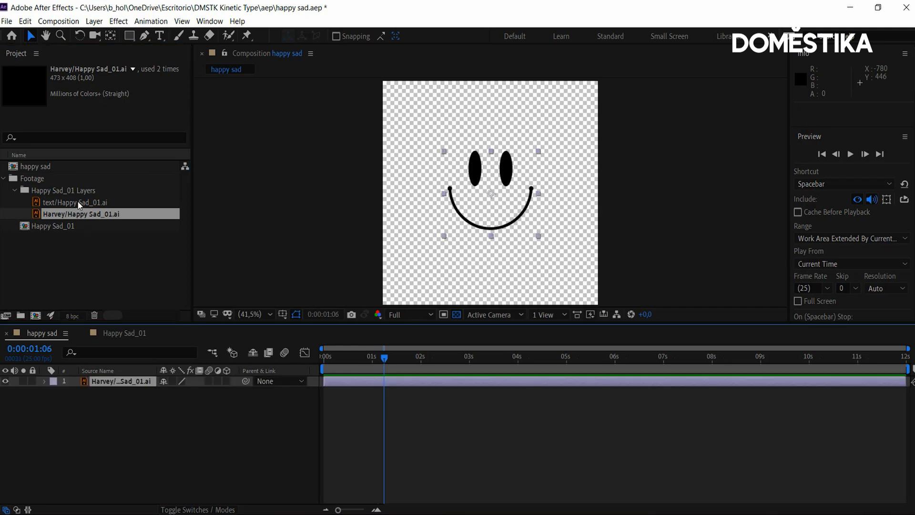
pyautogui.click(89, 205)
pyautogui.moveTo(90, 218); pyautogui.dragTo(107, 408)
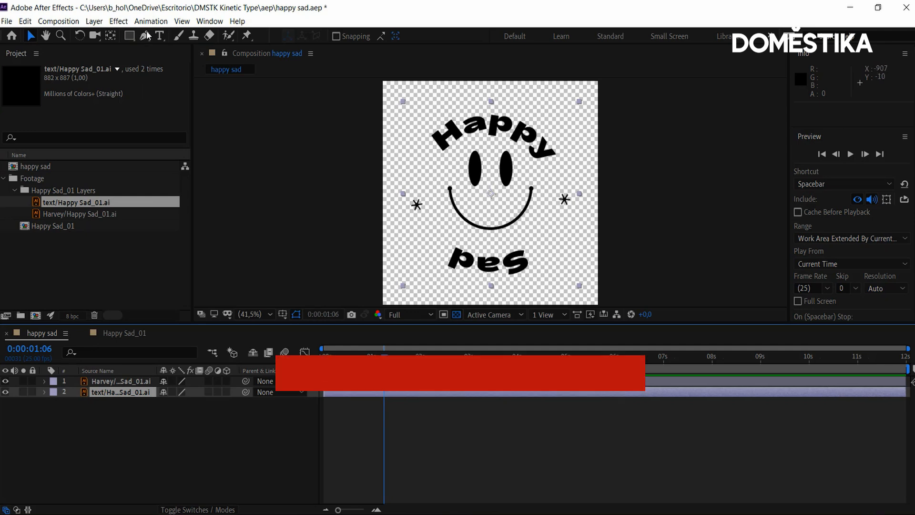
# Step: Apply the Generate > Fill effect to the text artwork layer to colour it red
pyautogui.hotkey('ctrl', 't')
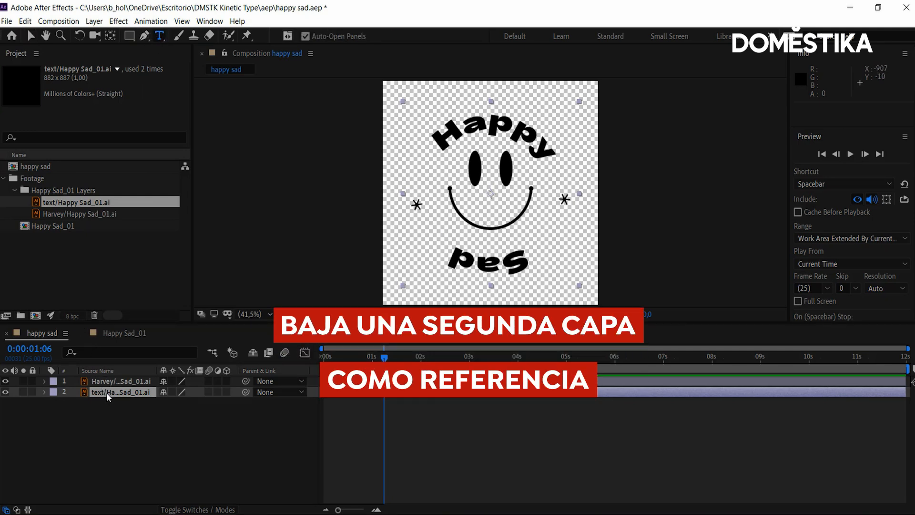
pyautogui.rightClick(112, 393)
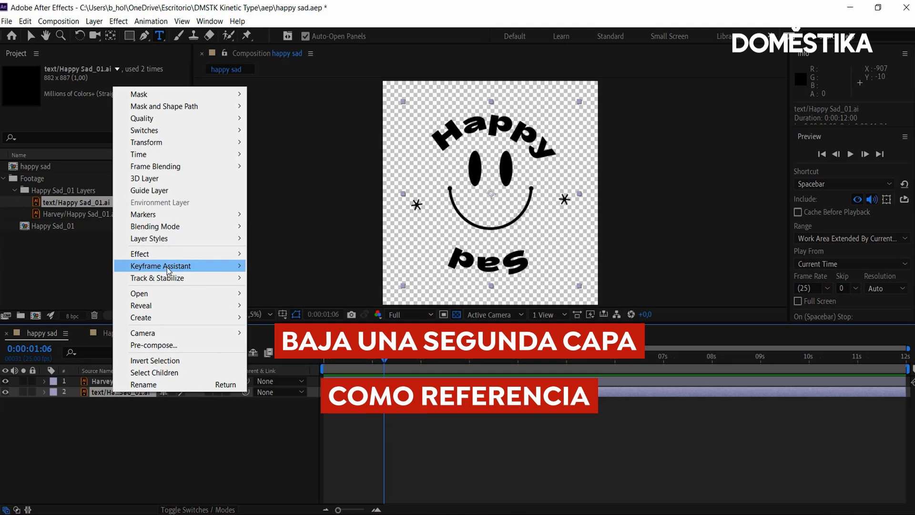
pyautogui.moveTo(213, 257)
pyautogui.moveTo(396, 437)
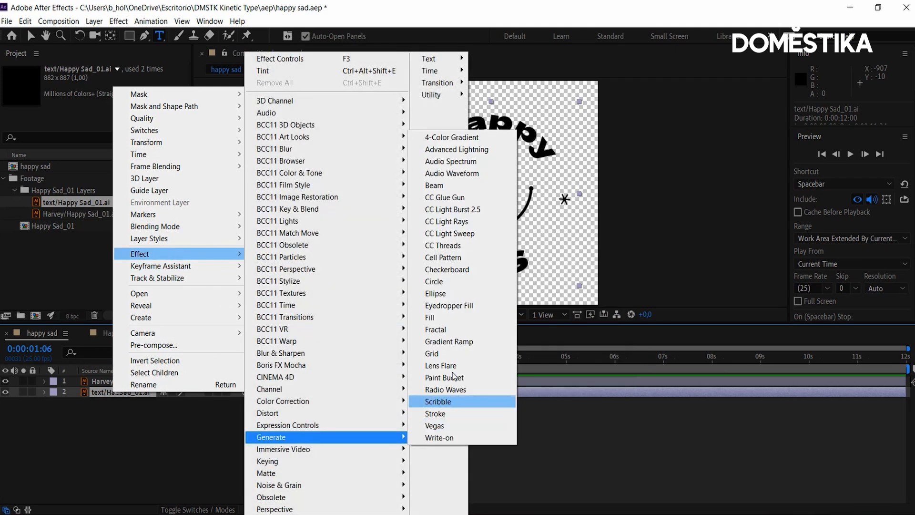
pyautogui.click(426, 315)
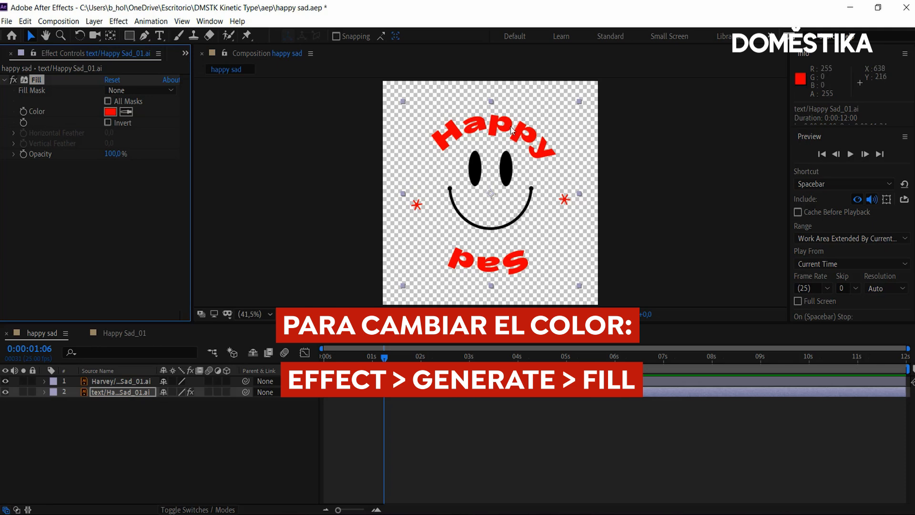
pyautogui.click(190, 417)
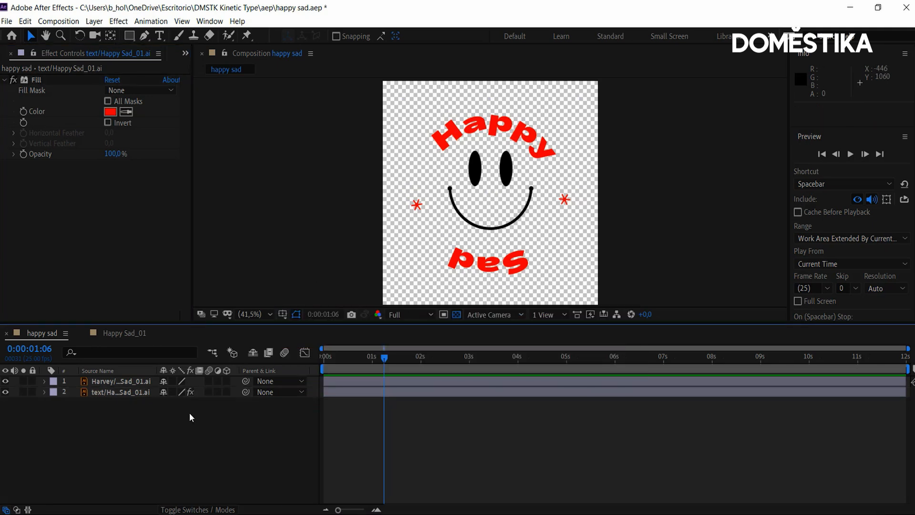
# Step: Check the red text artwork by toggling its visibility, leave it visible, and make it a guide layer
pyautogui.click(135, 392)
pyautogui.click(6, 392)
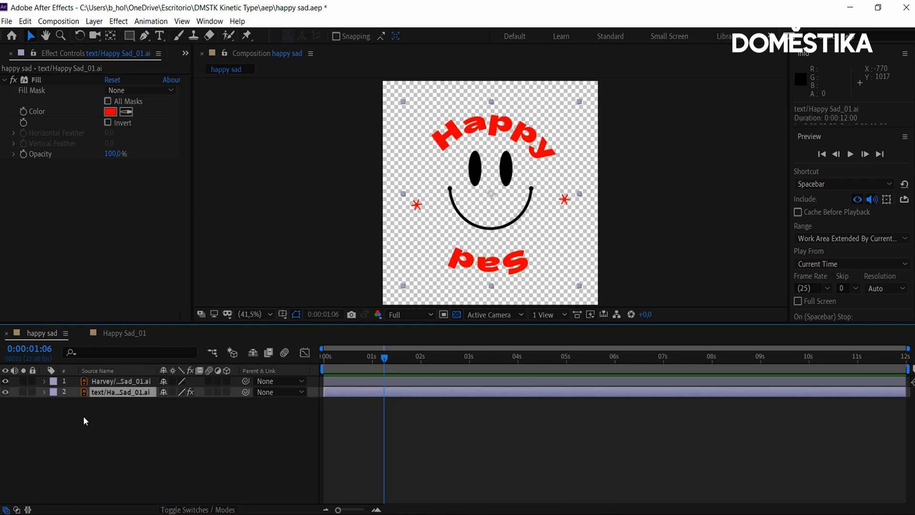
pyautogui.click(5, 392)
pyautogui.click(6, 392)
pyautogui.rightClick(128, 395)
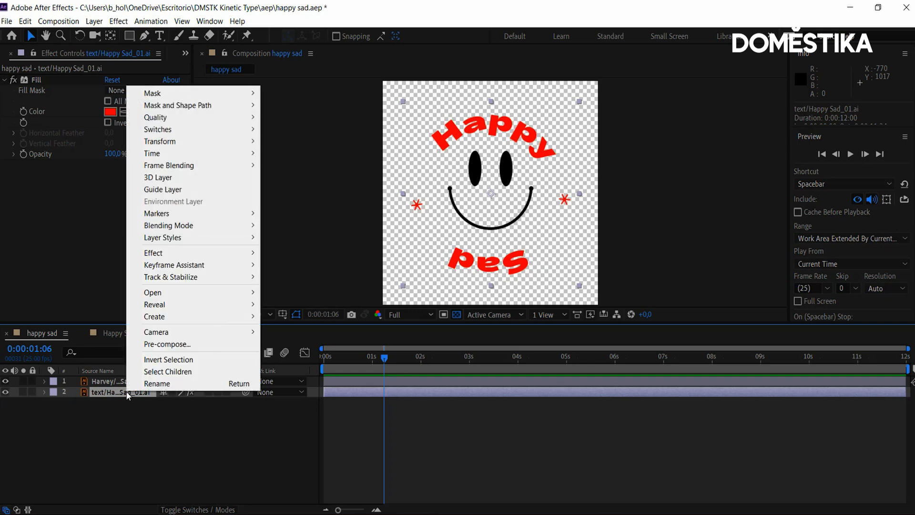
pyautogui.click(153, 190)
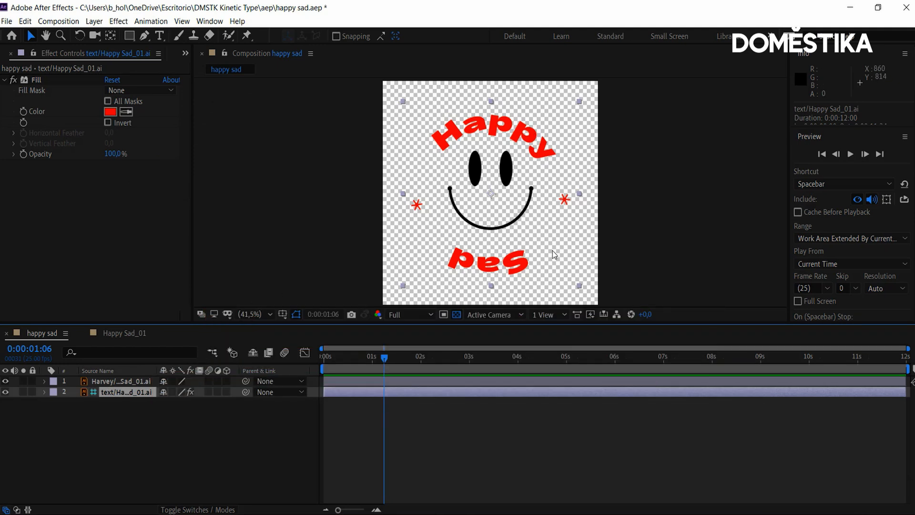
# Step: Add a text layer reading "happy sad" and centre it over the upper red lettering, at about 532.8, 284.5
pyautogui.hotkey('ctrl', 't')
pyautogui.click(403, 165)
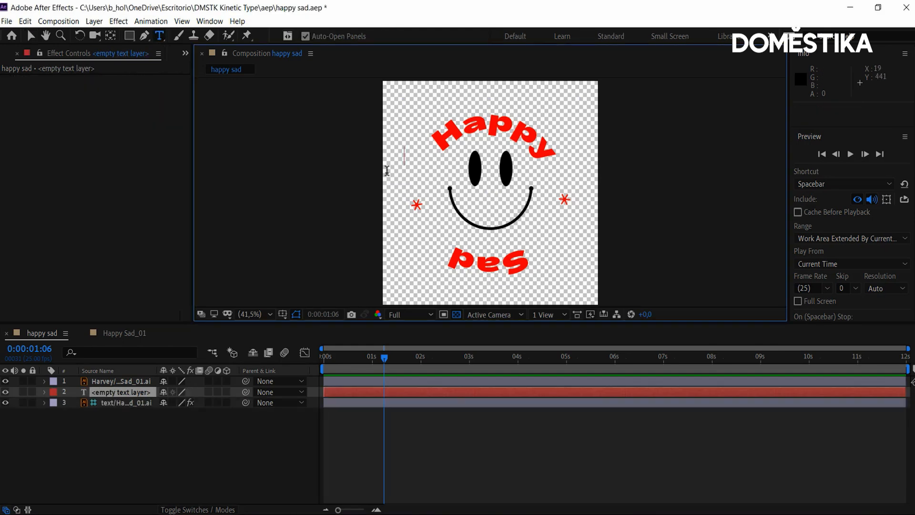
pyautogui.write('ha')
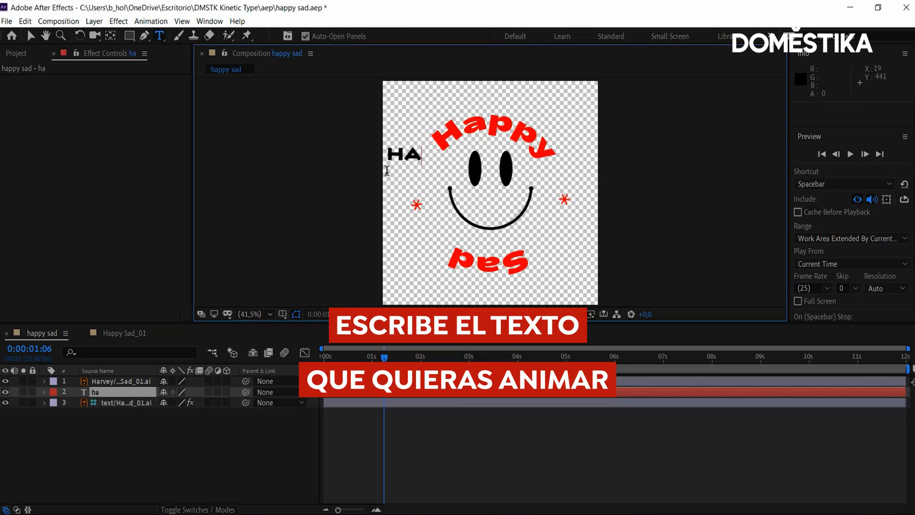
pyautogui.write('ppy sad')
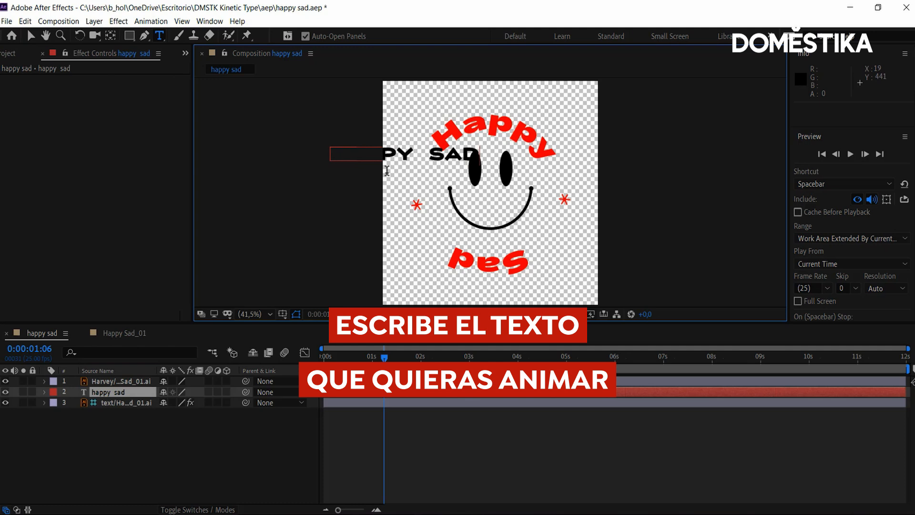
pyautogui.click(31, 37)
pyautogui.moveTo(384, 149); pyautogui.dragTo(464, 128)
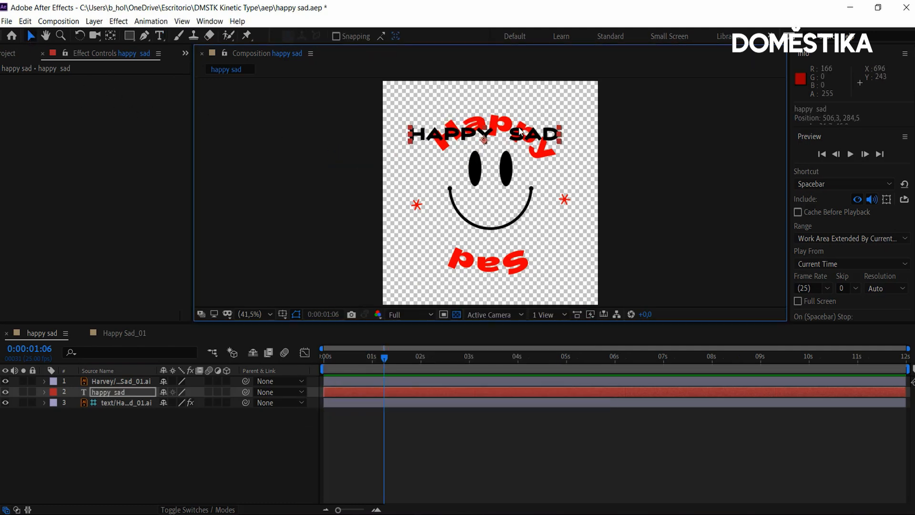
pyautogui.moveTo(527, 142)
pyautogui.mouseDown()
pyautogui.moveTo(530, 131)
pyautogui.moveTo(535, 139)
pyautogui.mouseUp()
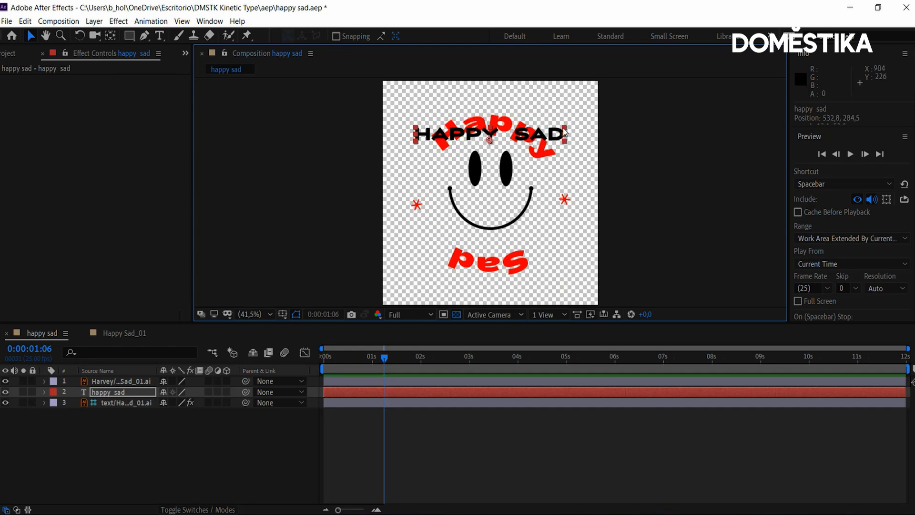
# Step: Set the font size of the happy sad text layer to 104 px in the character settings
pyautogui.click(103, 392)
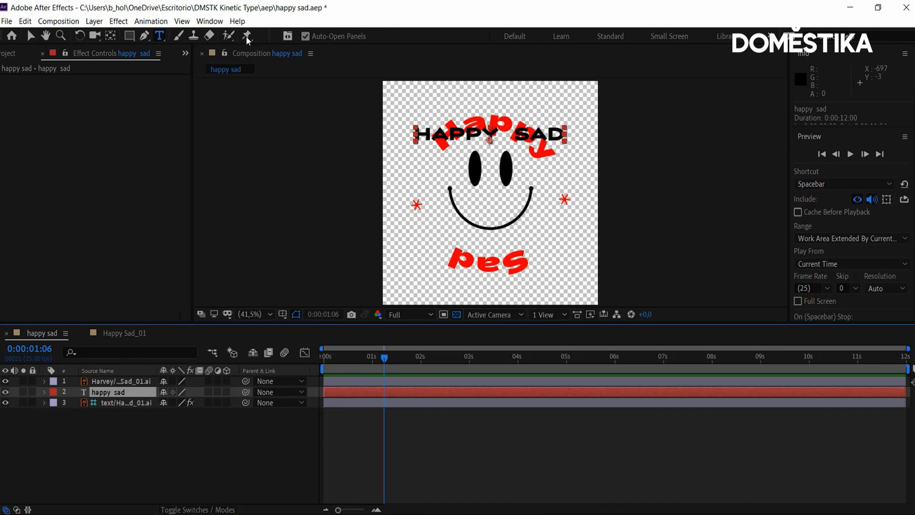
pyautogui.click(209, 21)
pyautogui.click(219, 135)
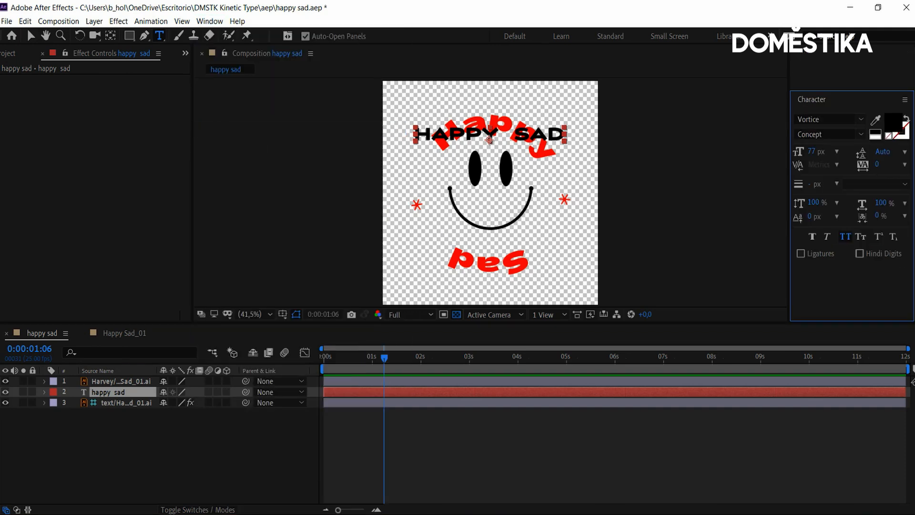
pyautogui.moveTo(815, 151)
pyautogui.mouseDown()
pyautogui.moveTo(831, 150)
pyautogui.moveTo(822, 151)
pyautogui.mouseUp()
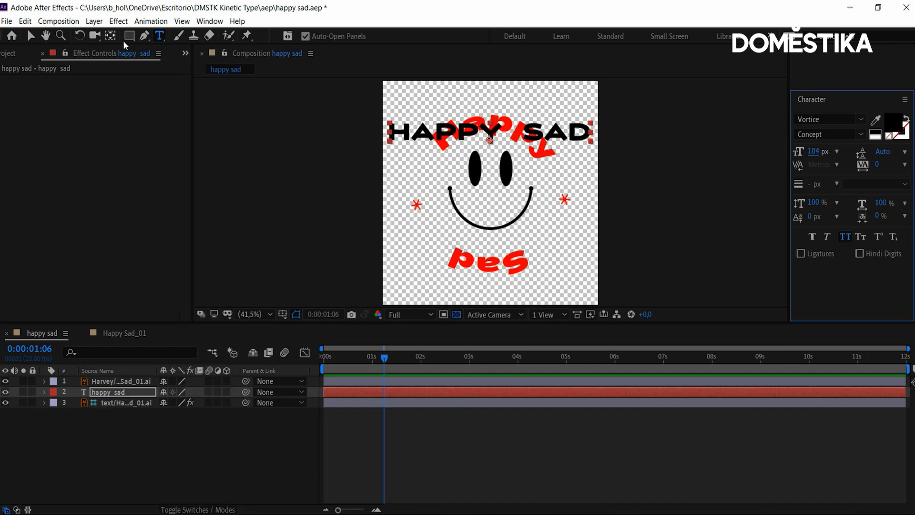
# Step: Draw a circular mask around the smiley face on the happy sad text layer with the Ellipse tool
pyautogui.moveTo(128, 36); pyautogui.dragTo(154, 66)
pyautogui.click(110, 394)
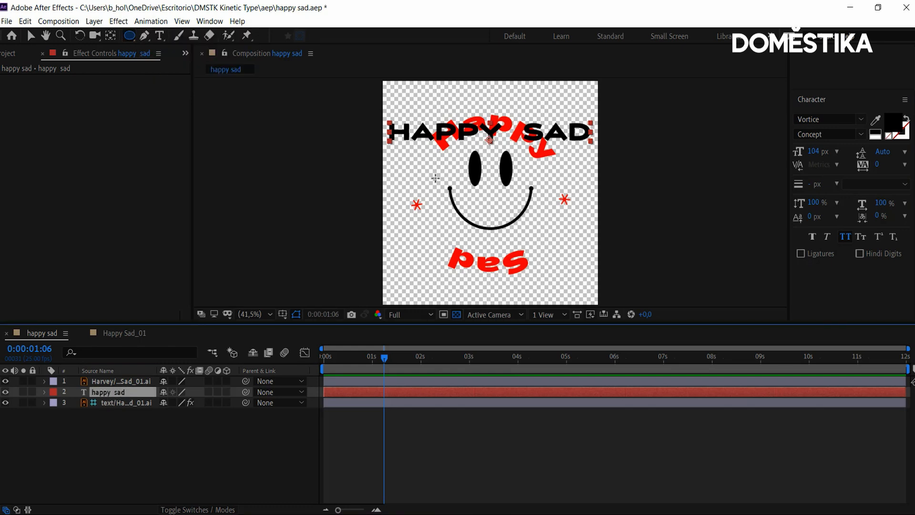
pyautogui.moveTo(407, 129); pyautogui.dragTo(556, 257)
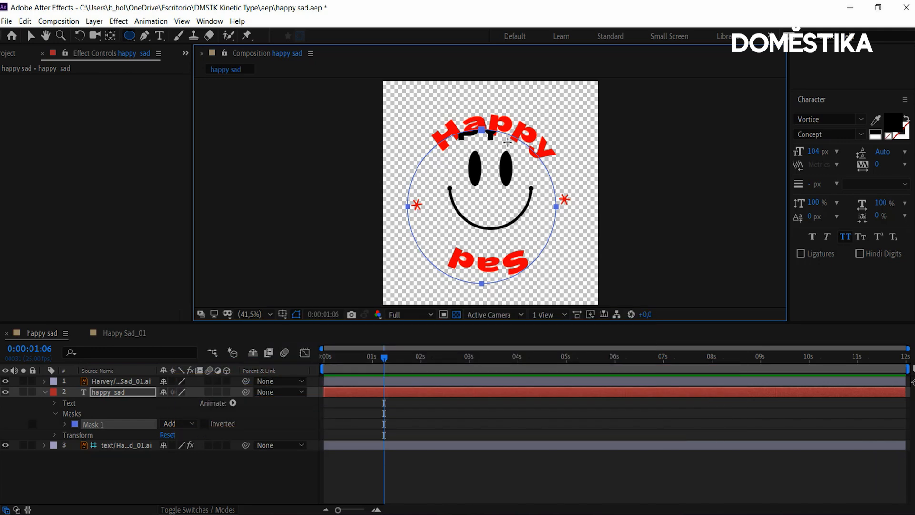
pyautogui.press('v')
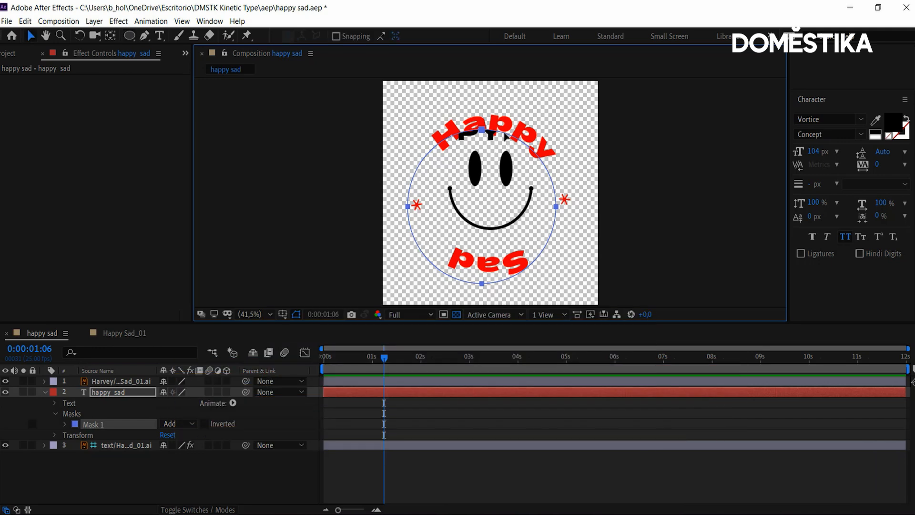
# Step: Move the circular mask over the smiley face and display the Title/Action Safe guides
pyautogui.doubleClick(527, 146)
pyautogui.moveTo(517, 162); pyautogui.dragTo(525, 152)
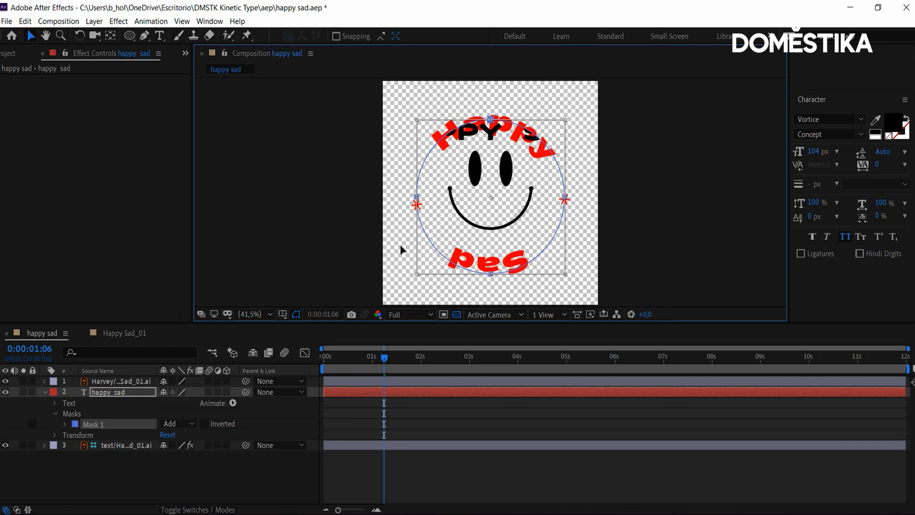
pyautogui.click(282, 315)
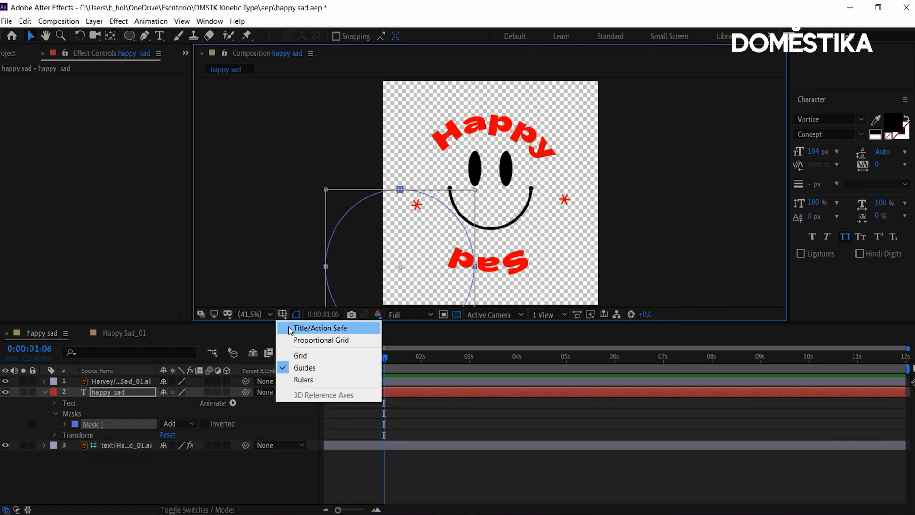
pyautogui.click(290, 329)
pyautogui.click(283, 314)
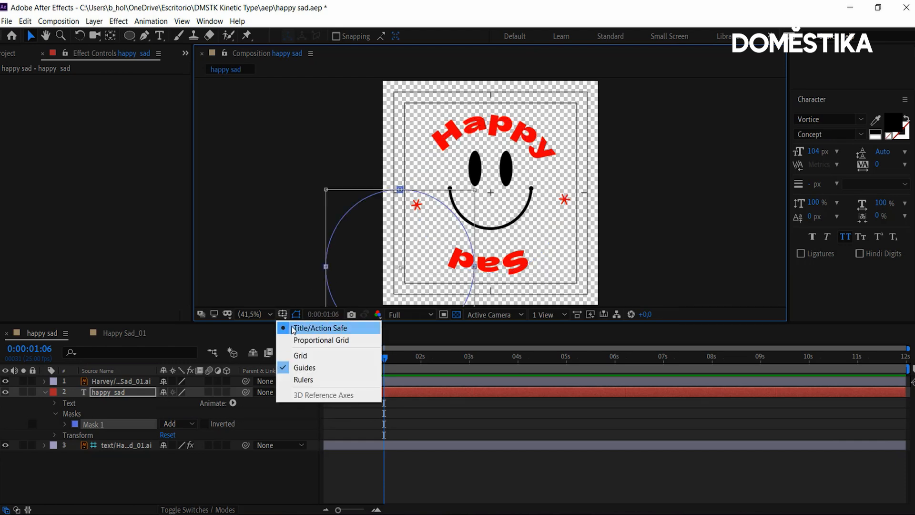
pyautogui.click(292, 328)
pyautogui.click(282, 315)
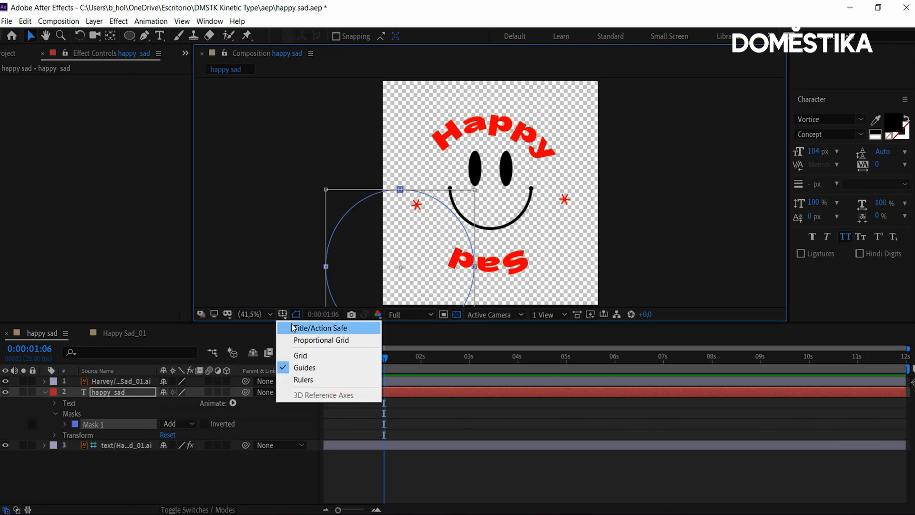
pyautogui.click(292, 329)
# Step: Centre the circular mask on the Title/Action Safe centre mark, and hide those guides
pyautogui.doubleClick(441, 205)
pyautogui.doubleClick(441, 205)
pyautogui.moveTo(437, 211); pyautogui.dragTo(527, 140)
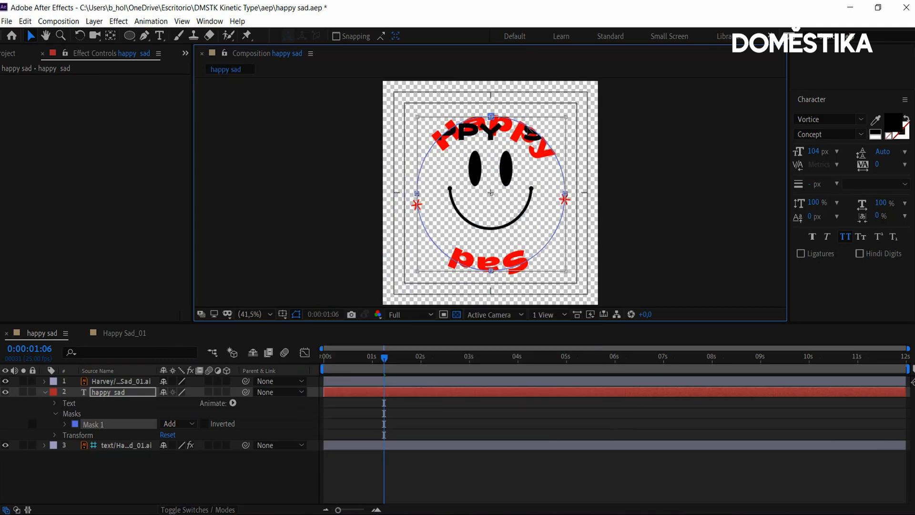
pyautogui.click(283, 314)
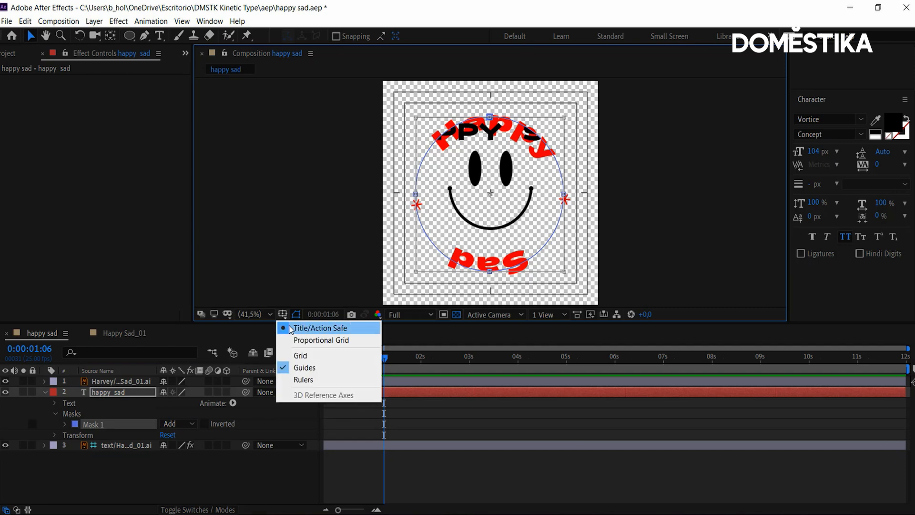
pyautogui.click(291, 328)
# Step: Set the composition view magnification to Fit and enlarge the preview area above the timeline
pyautogui.moveTo(289, 322); pyautogui.dragTo(288, 343)
pyautogui.click(262, 334)
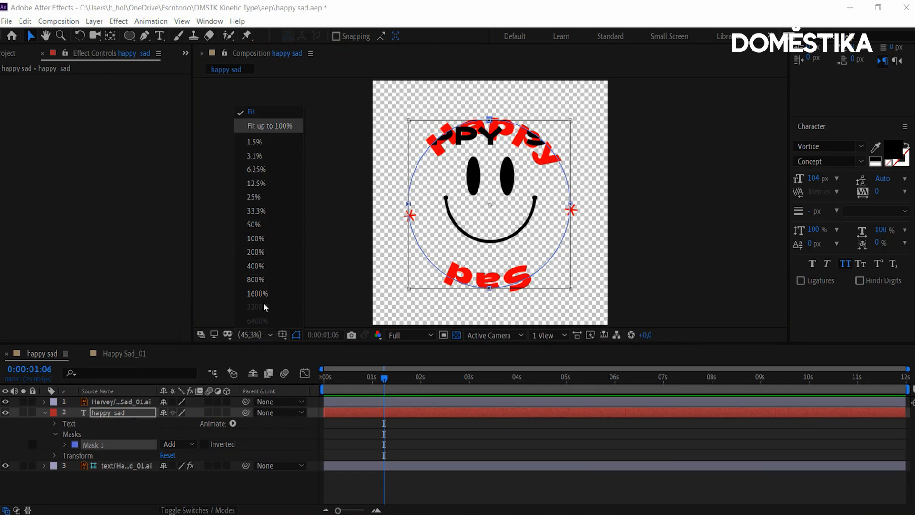
pyautogui.click(265, 344)
pyautogui.moveTo(265, 344)
pyautogui.mouseDown()
pyautogui.moveTo(266, 390)
pyautogui.moveTo(266, 354)
pyautogui.mouseUp()
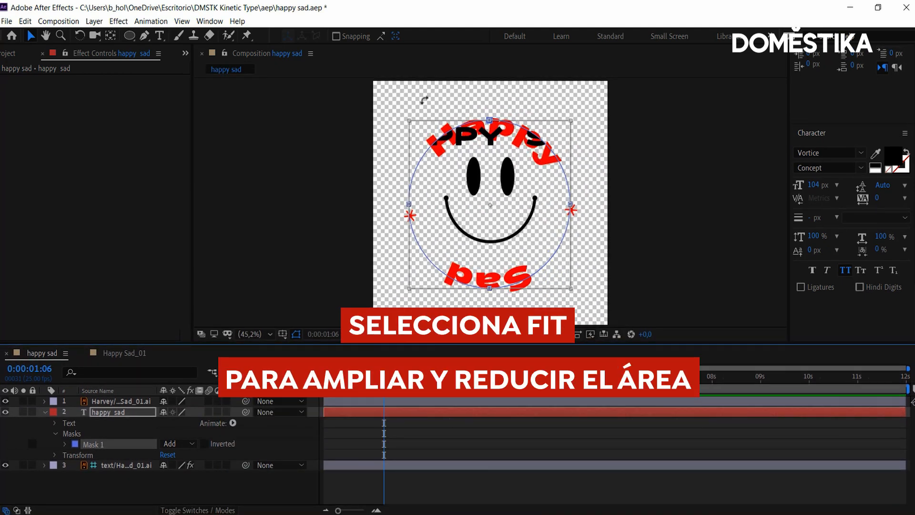
pyautogui.moveTo(268, 344)
pyautogui.mouseDown()
pyautogui.moveTo(268, 362)
pyautogui.moveTo(268, 334)
pyautogui.mouseUp()
# Step: Set the path of the happy sad text layer to Mask 1 in its Path Options
pyautogui.click(55, 414)
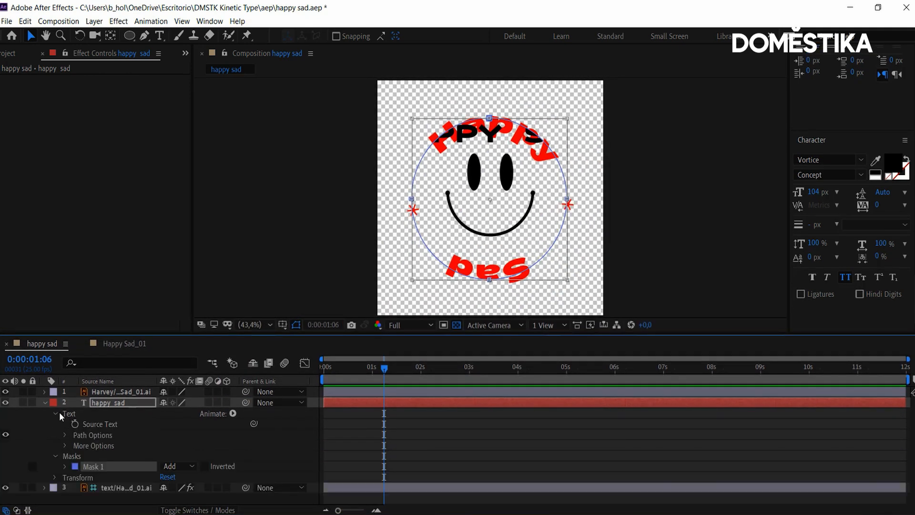
pyautogui.click(64, 435)
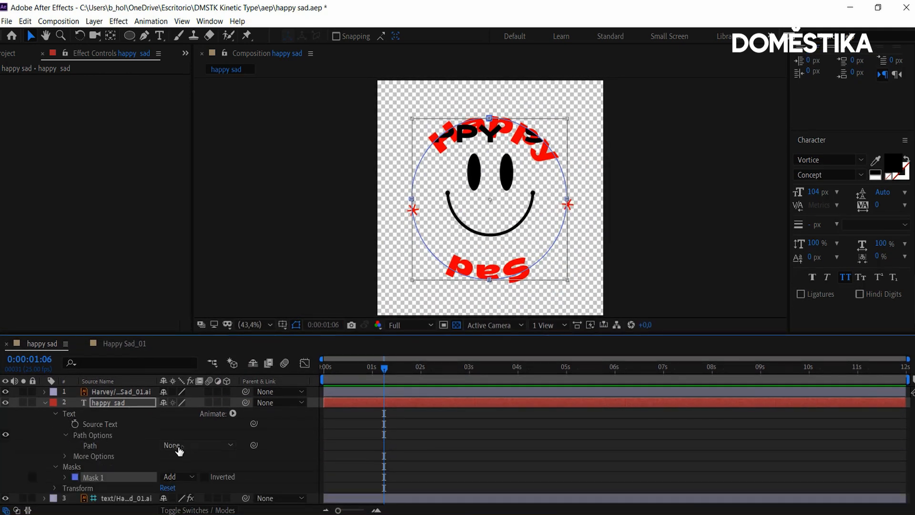
pyautogui.click(175, 446)
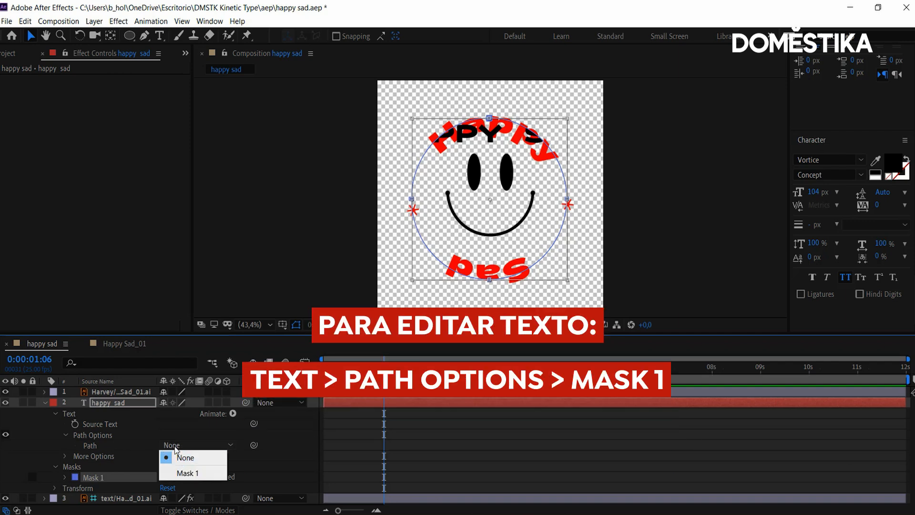
pyautogui.click(182, 473)
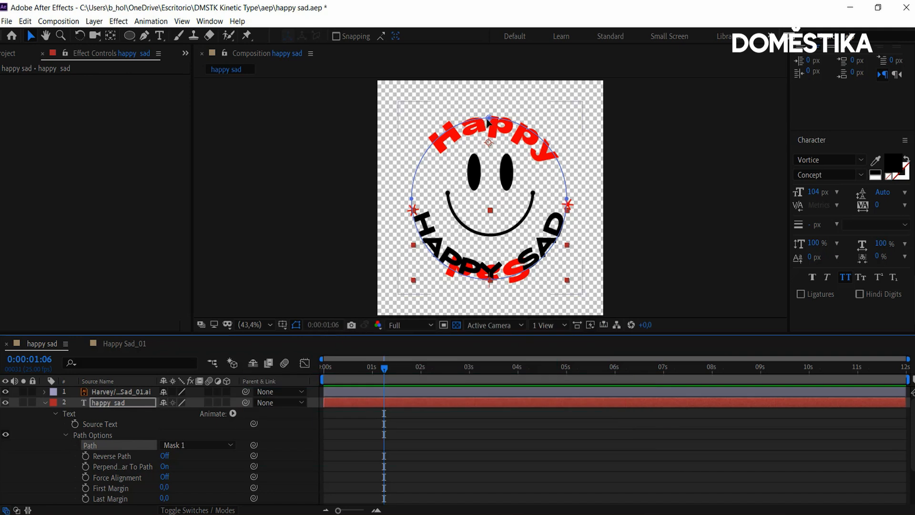
# Step: Hide the red reference lettering layer and insert extra spaces between "happy" and "sad" in the text layer
pyautogui.click(129, 35)
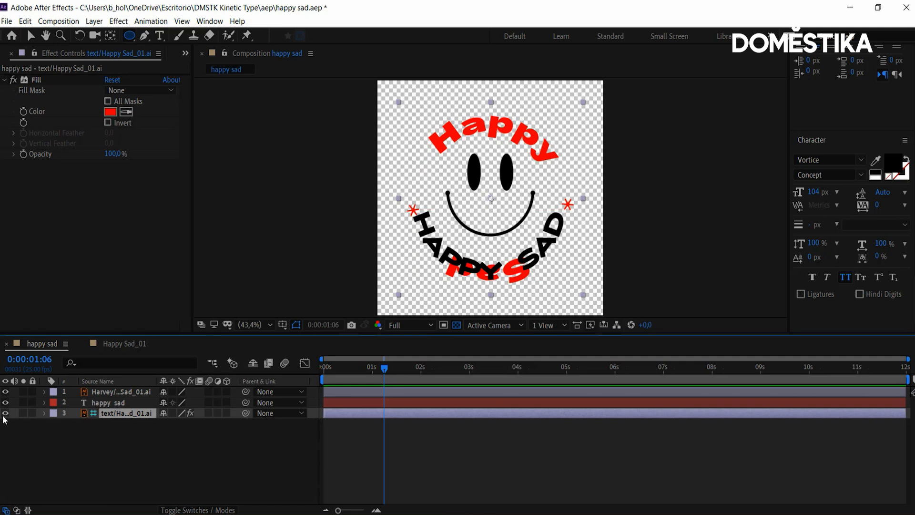
pyautogui.click(5, 413)
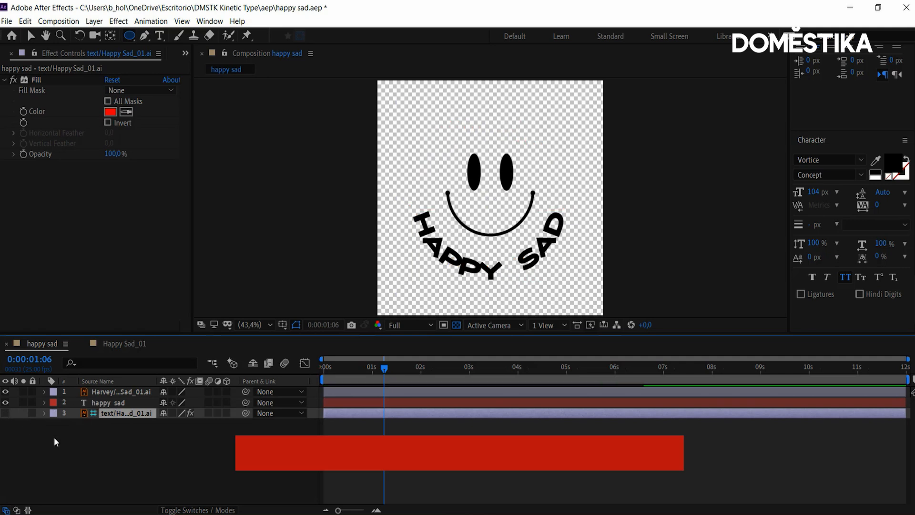
pyautogui.click(109, 403)
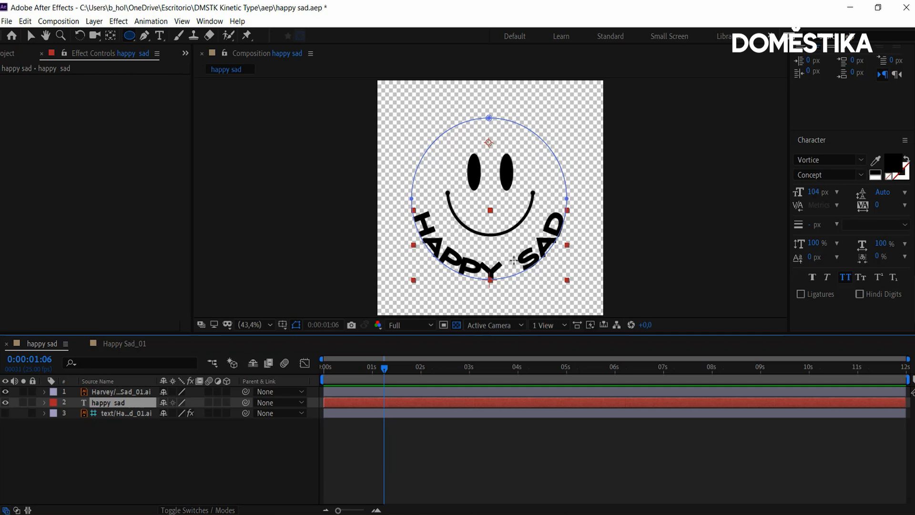
pyautogui.hotkey('ctrl', 't')
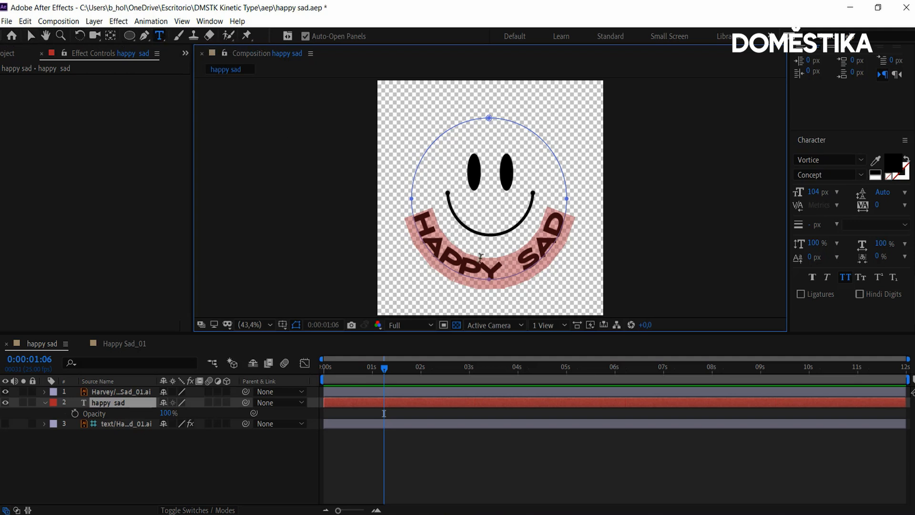
pyautogui.click(502, 266)
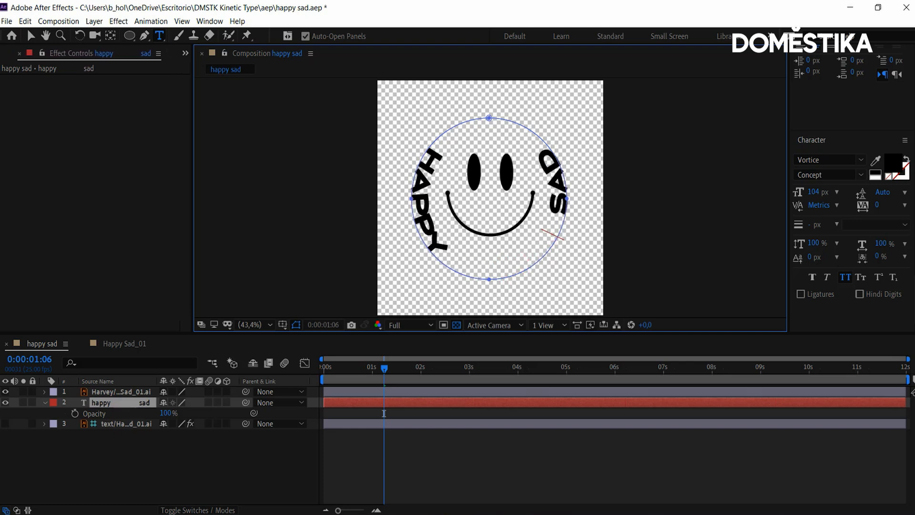
# Step: Set the tracking of the whole happy sad text layer to 70
pyautogui.click(123, 408)
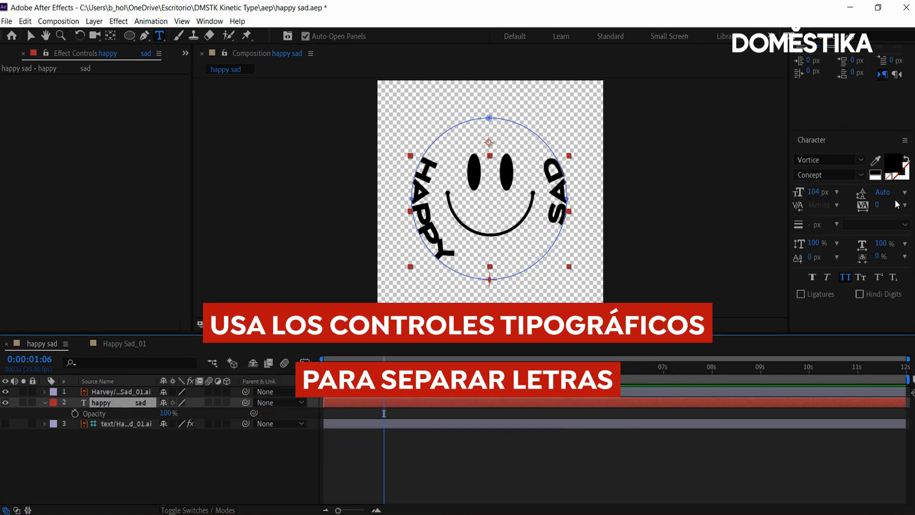
pyautogui.click(884, 206)
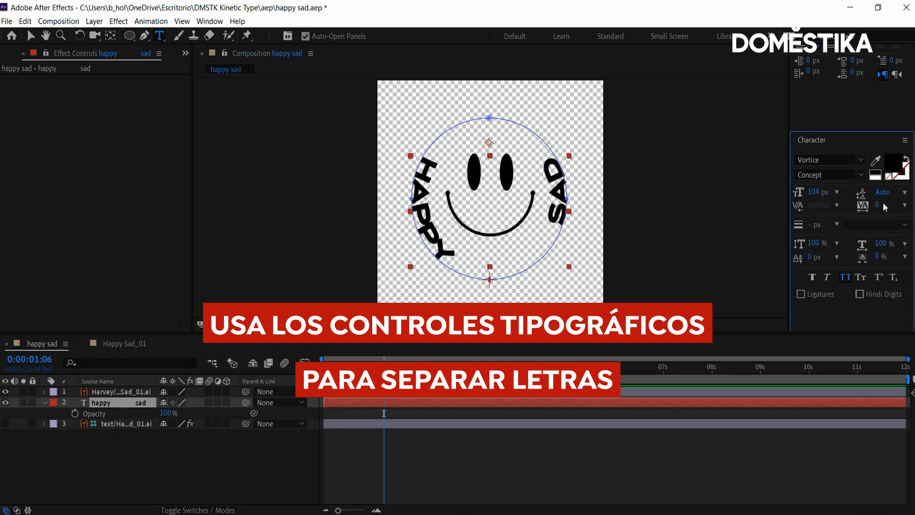
pyautogui.moveTo(882, 202); pyautogui.dragTo(887, 204)
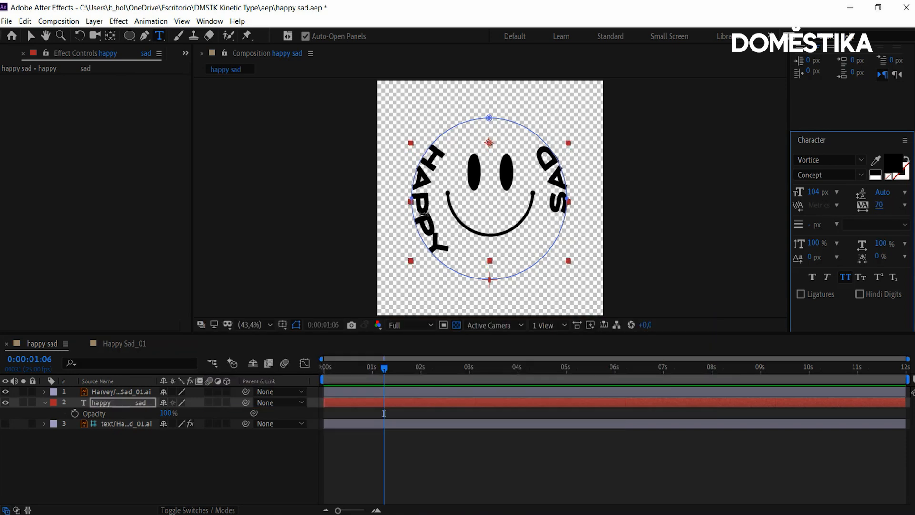
# Step: Widen the kerning between the two Ps of "HAPPY" to 120
pyautogui.click(422, 215)
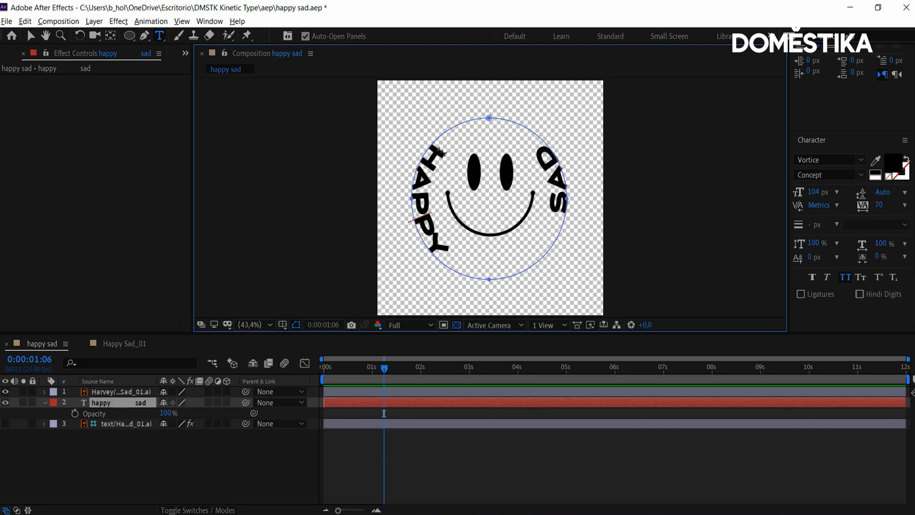
pyautogui.hotkey('alt', 'Left')
pyautogui.hotkey('alt', 'Right')
pyautogui.hotkey('alt', 'Right')
pyautogui.hotkey('alt', 'Right')
pyautogui.hotkey('alt', 'Right')
pyautogui.hotkey('alt', 'Right')
pyautogui.hotkey('alt', 'Right')
pyautogui.hotkey('alt', 'Right')
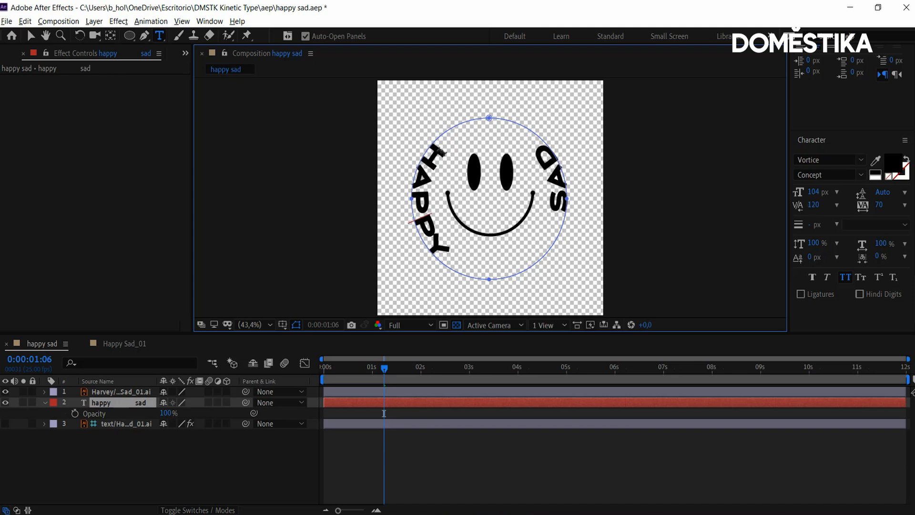
pyautogui.press('Right')
# Step: Select all the circular text and reduce its tracking to 59
pyautogui.hotkey('ctrl', 'a')
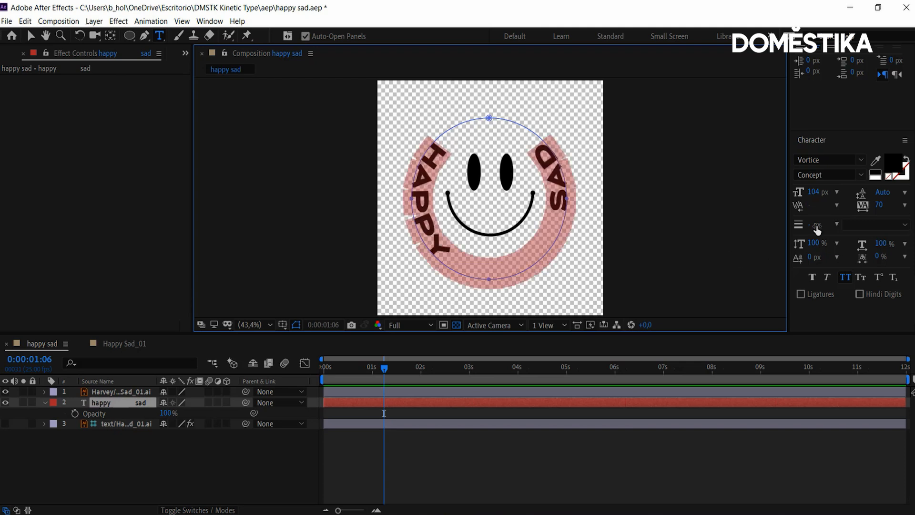
pyautogui.click(875, 205)
pyautogui.moveTo(875, 205); pyautogui.dragTo(870, 205)
# Step: Tighten the kerning between the A and the first P of "HAPPY"
pyautogui.click(500, 220)
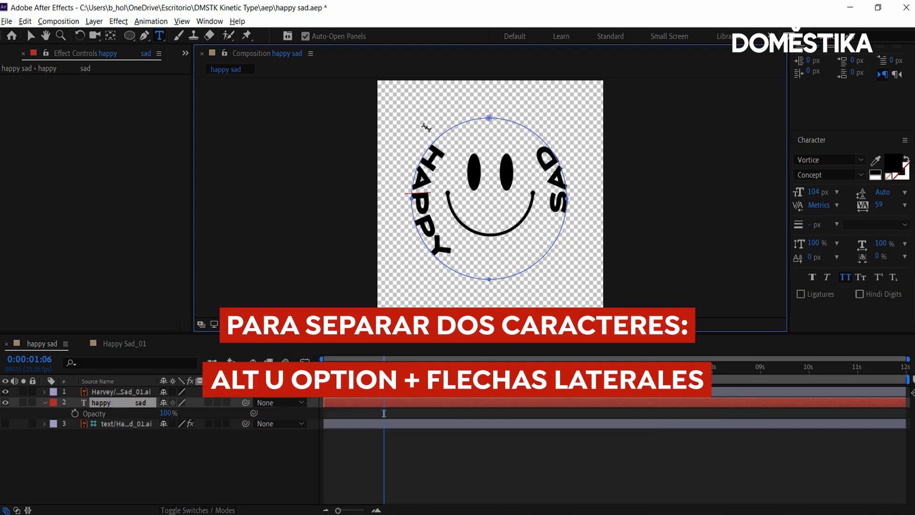
pyautogui.hotkey('alt', 'Left')
pyautogui.hotkey('alt', 'Left')
pyautogui.hotkey('alt', 'Left')
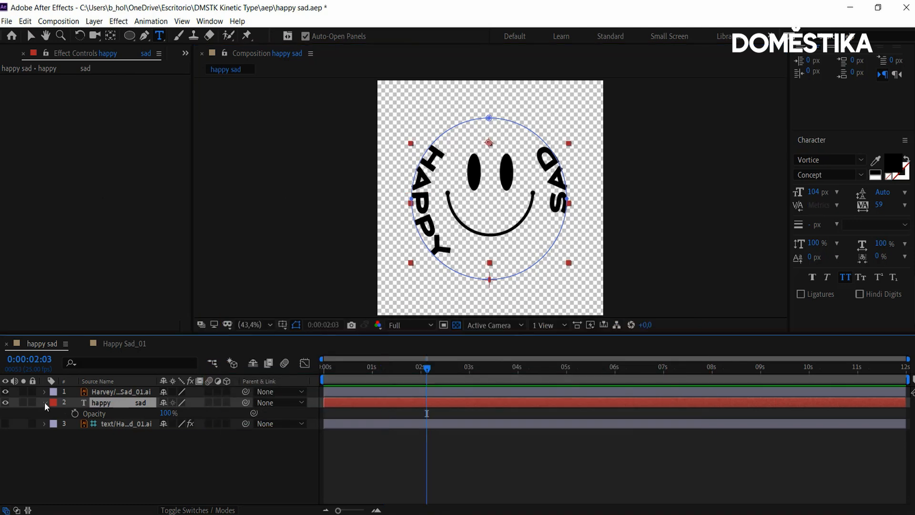
# Step: Expand the happy sad layer's text properties to reveal its Path Options
pyautogui.click(45, 401)
pyautogui.click(45, 402)
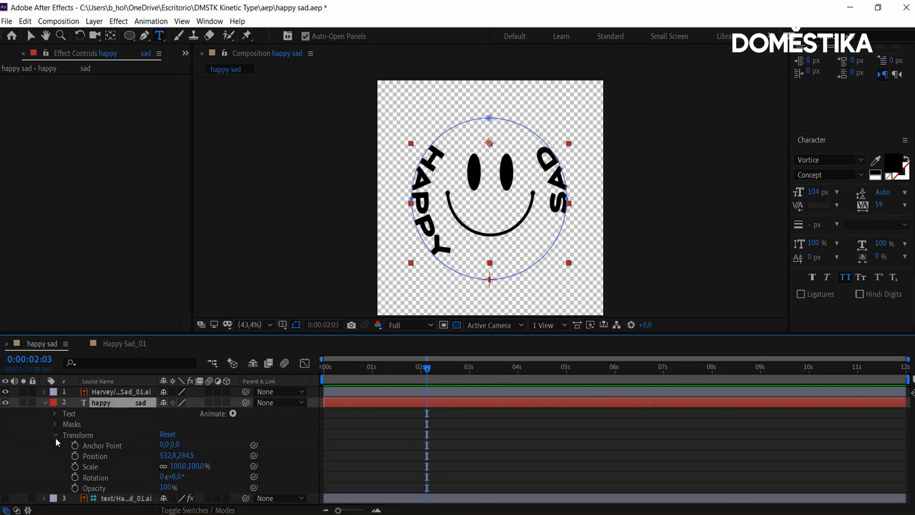
pyautogui.click(55, 434)
pyautogui.click(54, 413)
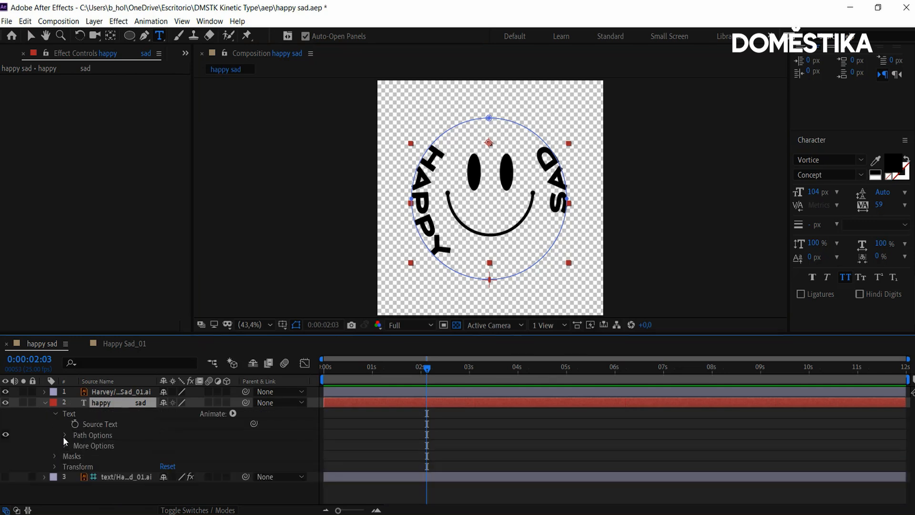
pyautogui.click(65, 435)
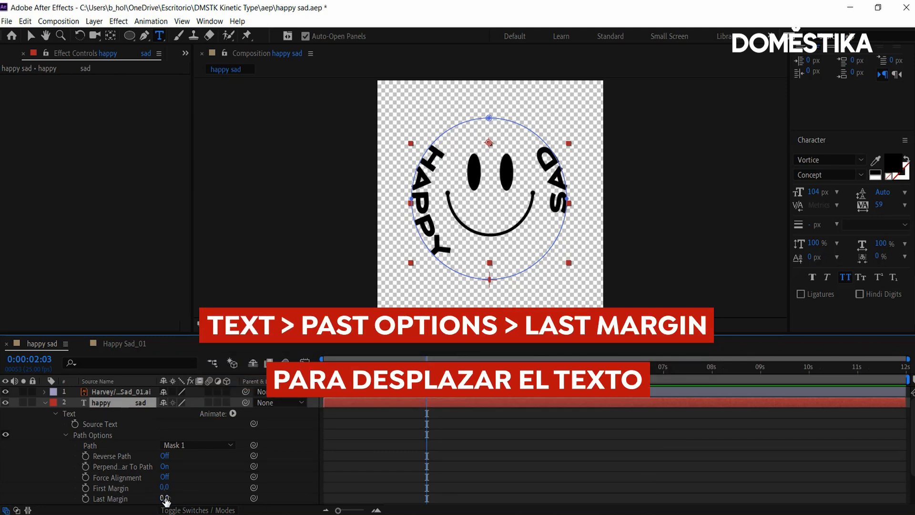
# Step: Try a Last Margin of 515 and a First Margin of 8 on the circular text, and reset Last Margin to 0
pyautogui.moveTo(163, 497); pyautogui.dragTo(450, 466)
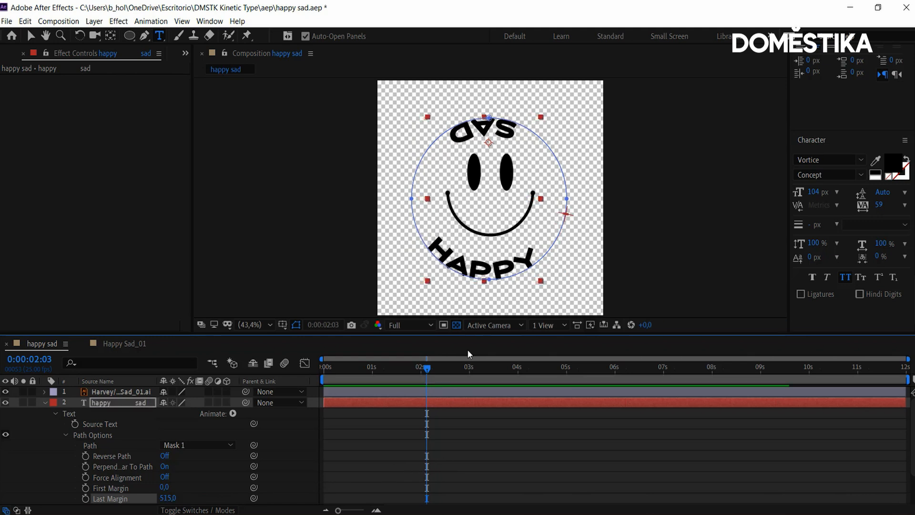
pyautogui.moveTo(164, 486); pyautogui.dragTo(169, 504)
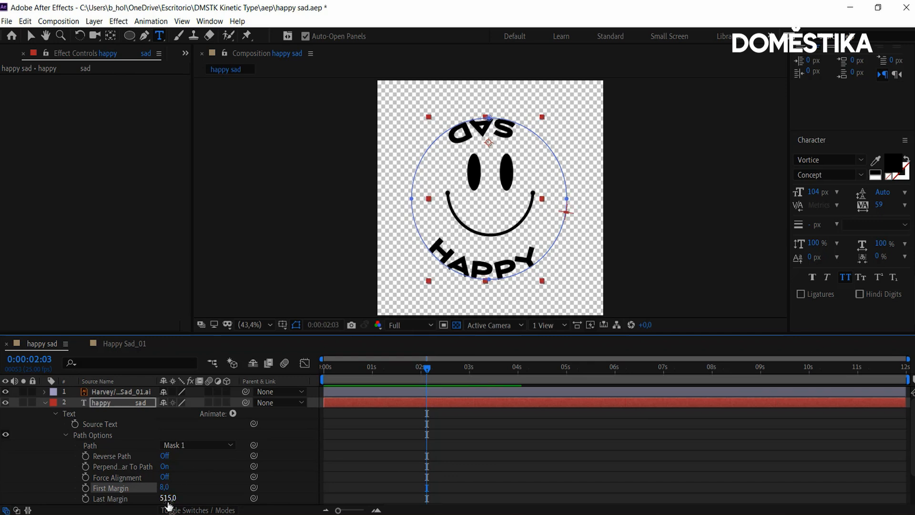
pyautogui.click(168, 497)
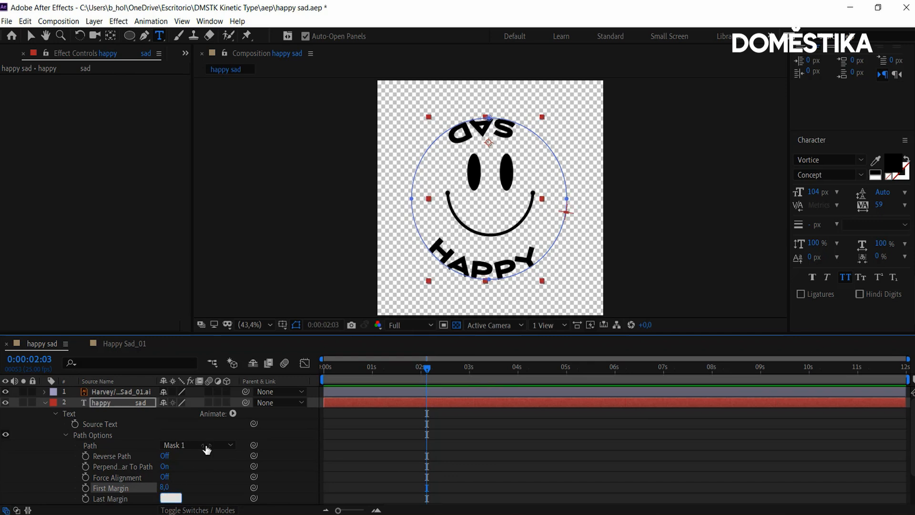
pyautogui.write('0')
pyautogui.press('Return')
# Step: Rotate the text around the circle with a First Margin of -644 and remove surplus space between "HAPPY" and "SAD"
pyautogui.moveTo(165, 493); pyautogui.dragTo(116, 478)
pyautogui.moveTo(168, 487); pyautogui.dragTo(106, 423)
pyautogui.click(478, 270)
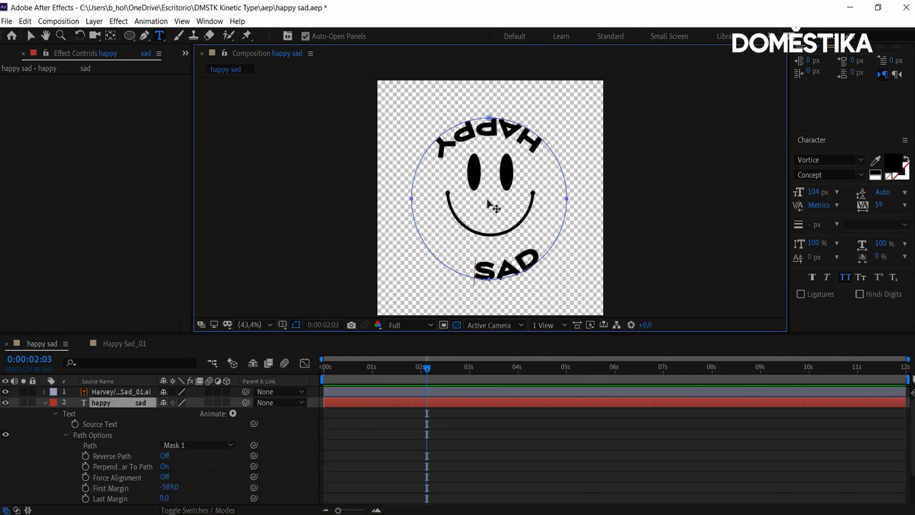
pyautogui.press('BackSpace')
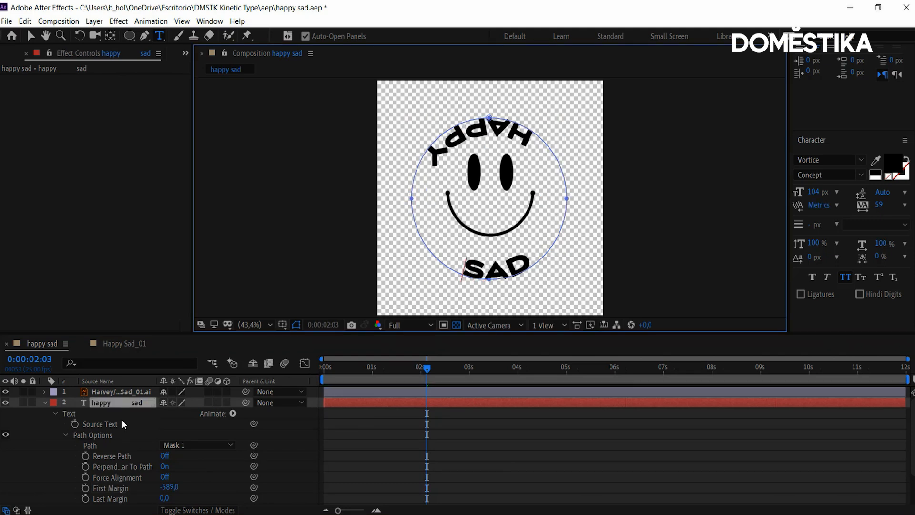
pyautogui.moveTo(171, 487); pyautogui.dragTo(145, 449)
# Step: Move the circular text layer slightly up with the Selection tool and set its First Margin to -681
pyautogui.press('v')
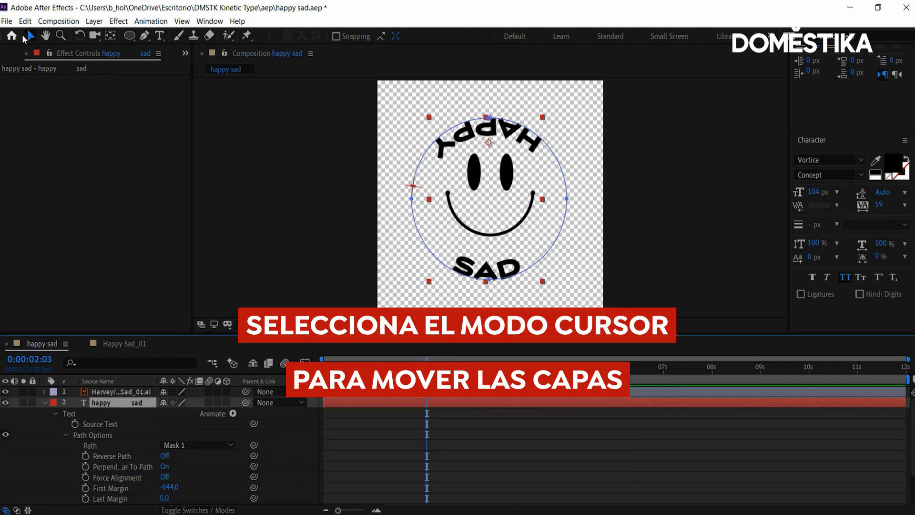
pyautogui.moveTo(510, 136); pyautogui.dragTo(509, 127)
pyautogui.moveTo(167, 487); pyautogui.dragTo(138, 458)
pyautogui.moveTo(514, 131); pyautogui.dragTo(513, 130)
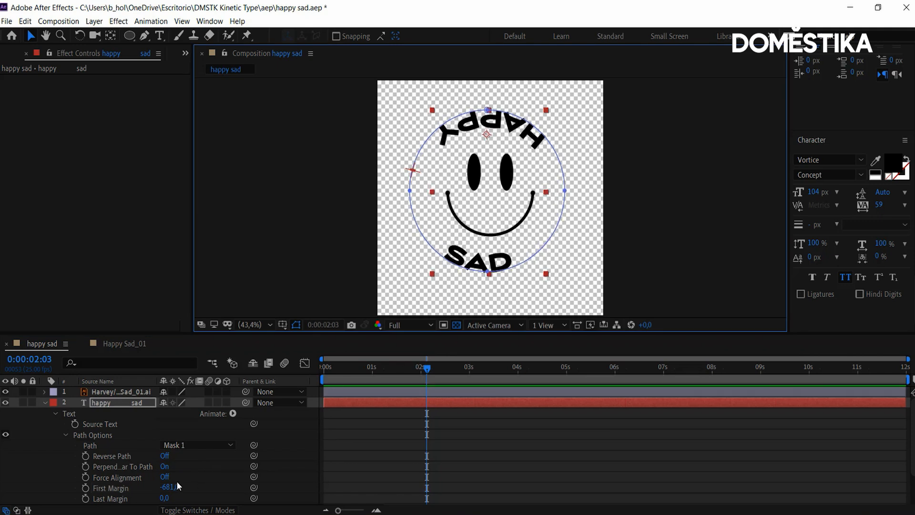
# Step: Set the circular text's First Margin to -652 and place two vertical ruler guides at the outer edges of "HAPPY"
pyautogui.moveTo(160, 486); pyautogui.dragTo(170, 485)
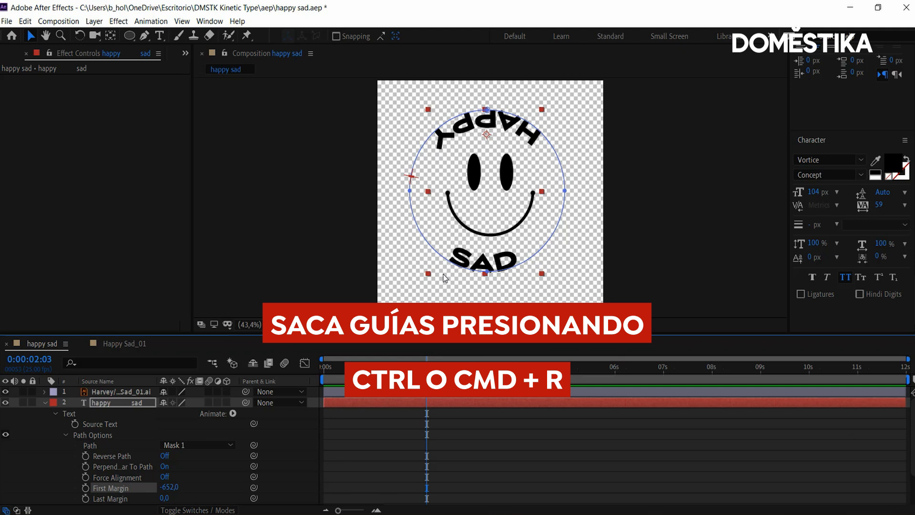
pyautogui.hotkey('ctrl', 'r')
pyautogui.moveTo(198, 214); pyautogui.dragTo(438, 215)
pyautogui.moveTo(198, 242); pyautogui.dragTo(545, 197)
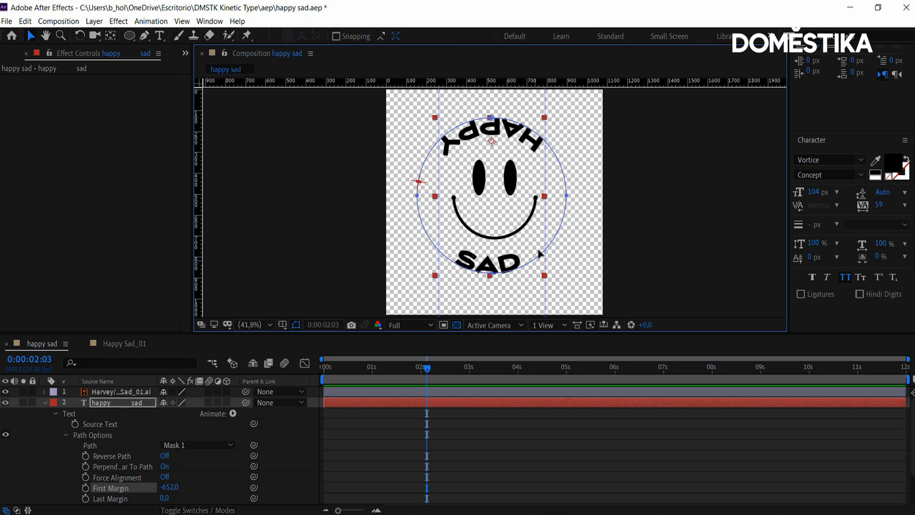
# Step: Adjust the kerning in the gap between "HAPPY" and "SAD" so both words sit centred above and below the face
pyautogui.doubleClick(465, 264)
pyautogui.click(458, 268)
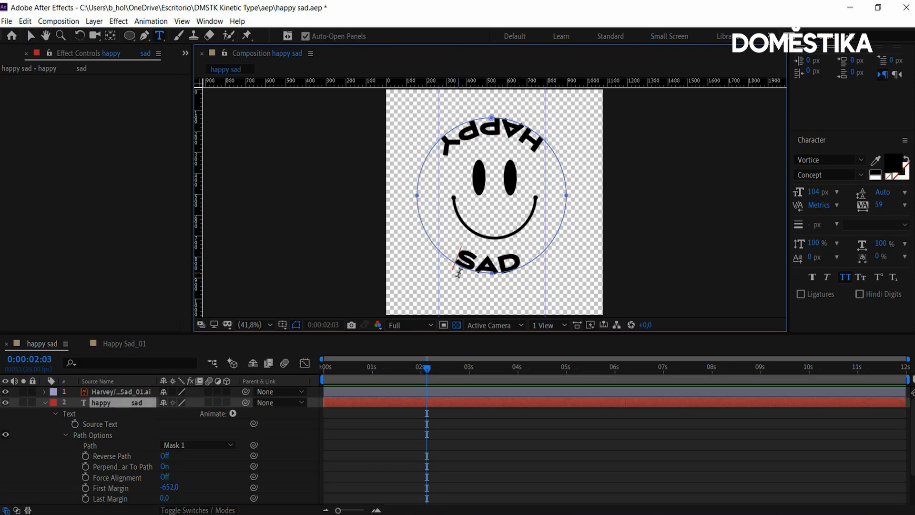
pyautogui.hotkey('alt', 'Left')
pyautogui.hotkey('alt', 'Left')
pyautogui.hotkey('alt', 'Left')
pyautogui.hotkey('alt', 'Left')
pyautogui.hotkey('alt', 'Left')
pyautogui.hotkey('alt', 'Left')
pyautogui.hotkey('alt', 'Left')
pyautogui.hotkey('alt', 'Left')
pyautogui.hotkey('alt', 'Left')
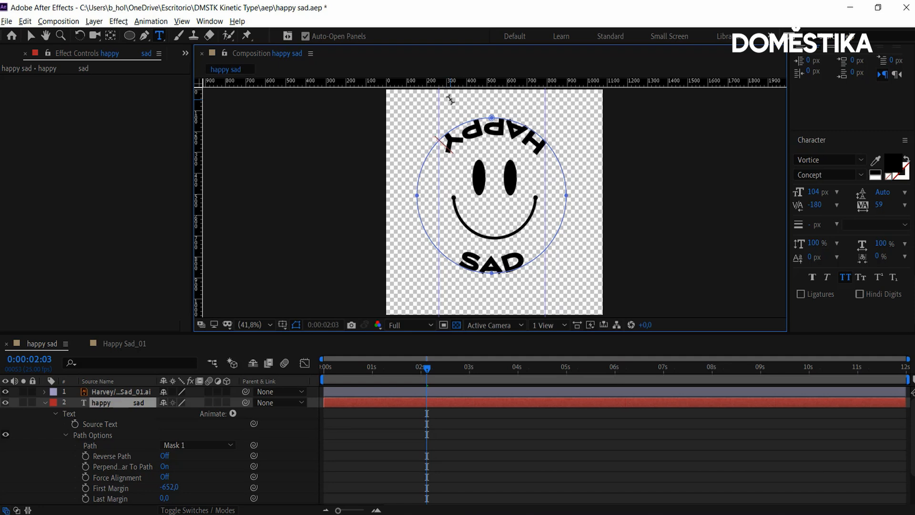
pyautogui.click(452, 263)
pyautogui.hotkey('alt', 'Right')
pyautogui.hotkey('alt', 'Right')
pyautogui.hotkey('alt', 'Right')
pyautogui.hotkey('alt', 'Right')
pyautogui.click(101, 401)
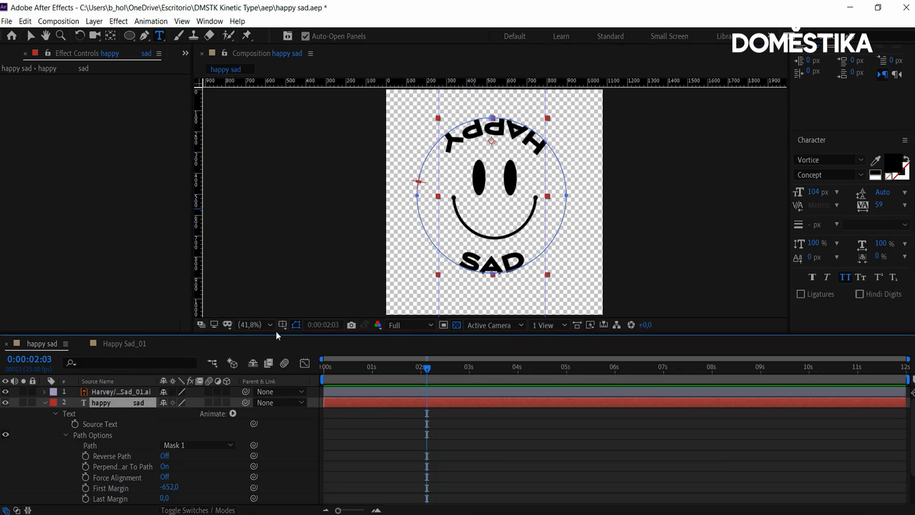
# Step: Compare the circular text with the red Illustrator lettering by alternating the visibility of the two layers
pyautogui.click(45, 402)
pyautogui.click(6, 412)
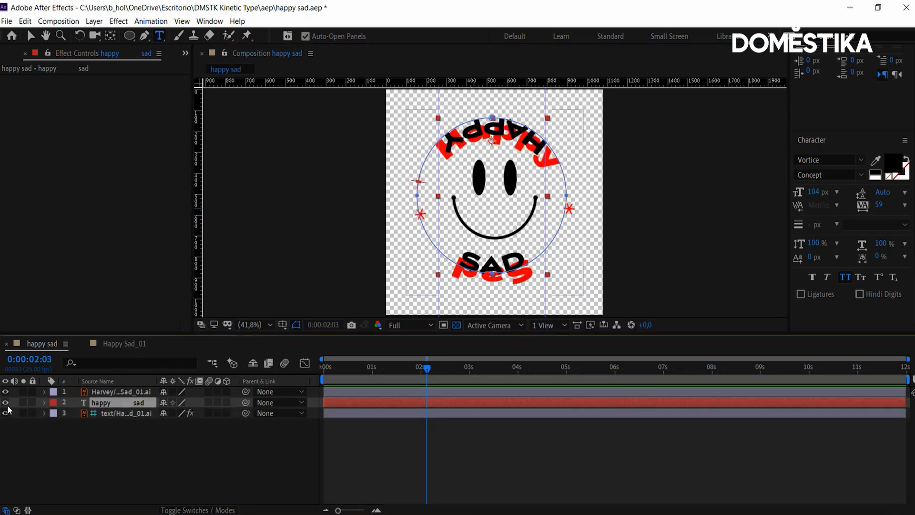
pyautogui.click(5, 402)
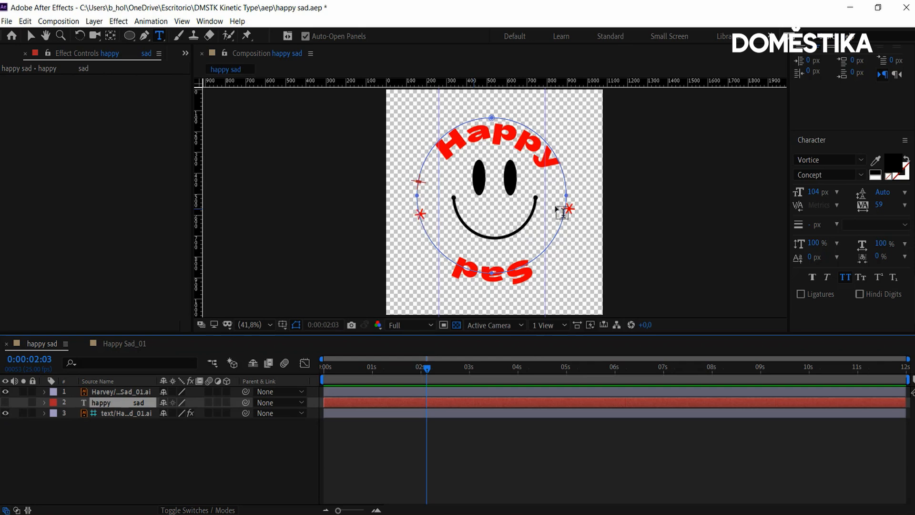
pyautogui.click(5, 413)
pyautogui.click(5, 402)
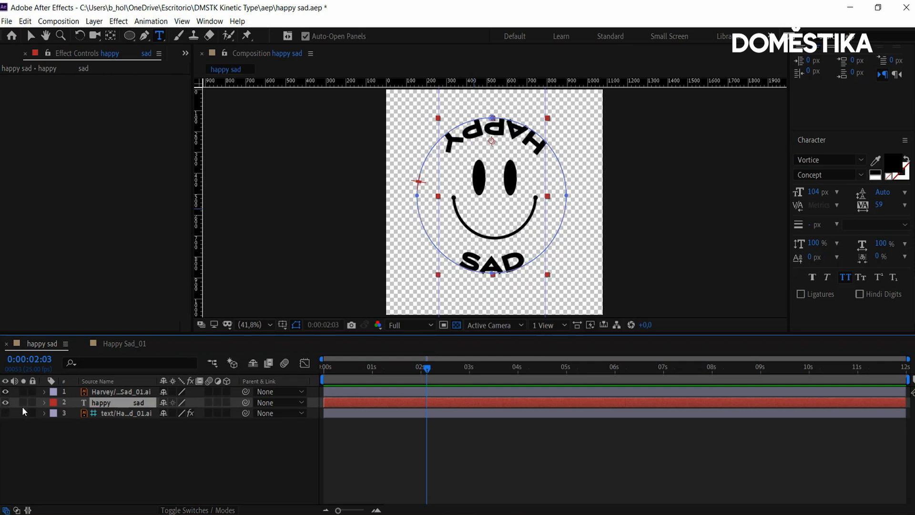
# Step: Create a First Margin keyframe for the happy sad text at the start of the timeline
pyautogui.click(44, 402)
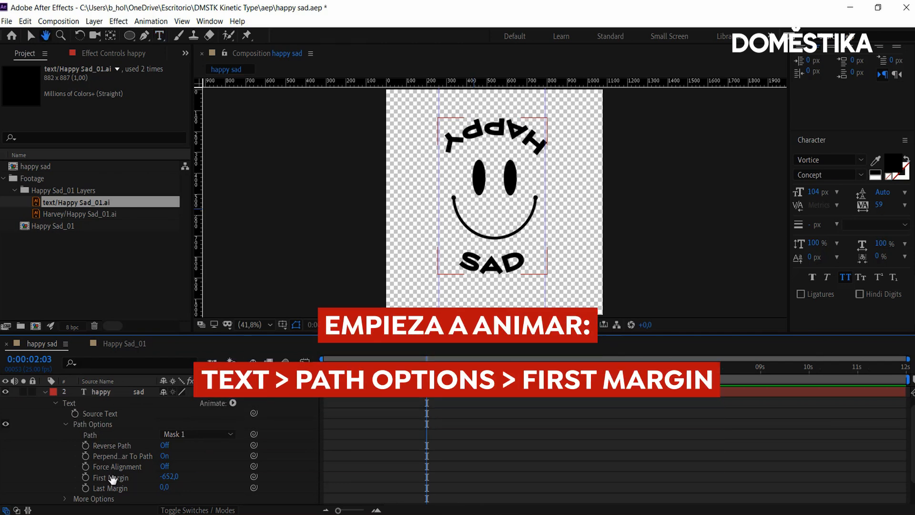
pyautogui.scroll(-2, 109, 464)
pyautogui.moveTo(426, 365); pyautogui.dragTo(384, 364)
pyautogui.press('Home')
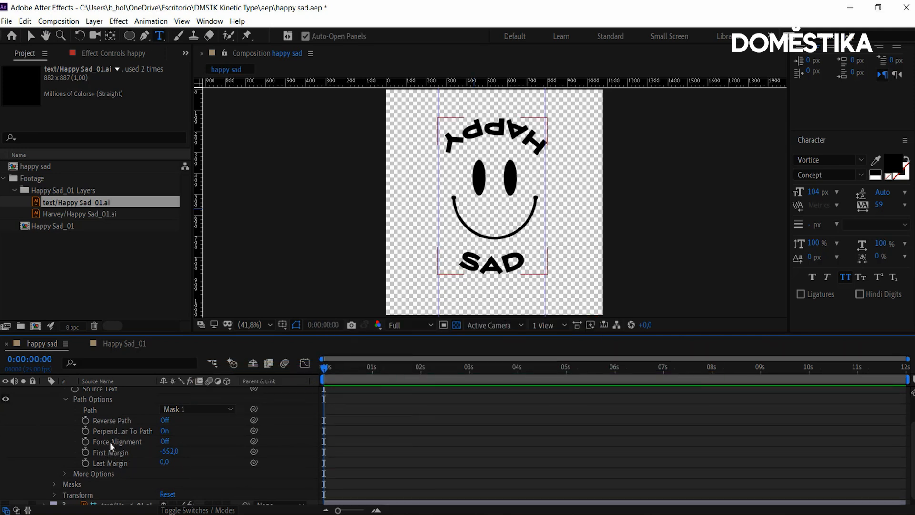
pyautogui.click(85, 451)
pyautogui.press('v')
# Step: At 0:00:07:00, remove the guide beside the "Y" and align the remaining guide with the outer corner of the "H" at 200% zoom
pyautogui.moveTo(368, 364); pyautogui.dragTo(664, 384)
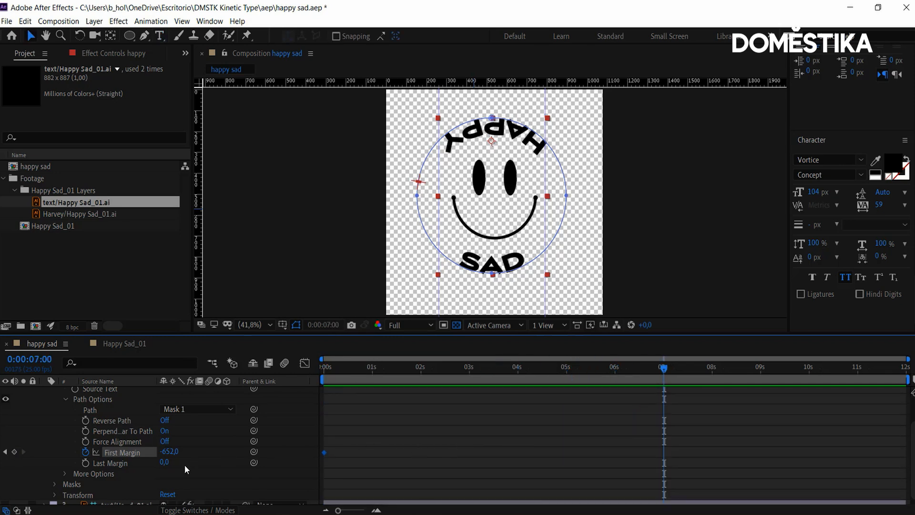
pyautogui.moveTo(436, 172); pyautogui.dragTo(209, 194)
pyautogui.moveTo(544, 167); pyautogui.dragTo(547, 167)
pyautogui.click(260, 324)
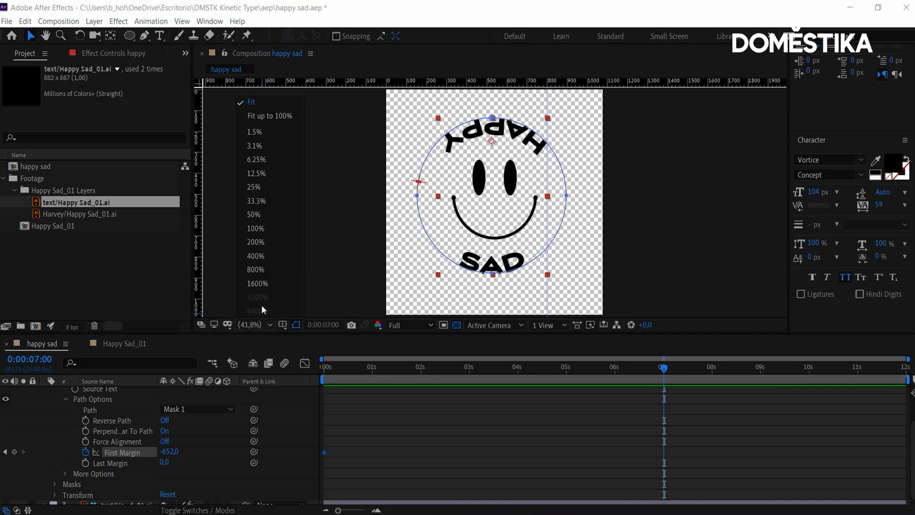
pyautogui.click(262, 254)
pyautogui.moveTo(533, 186); pyautogui.dragTo(528, 184)
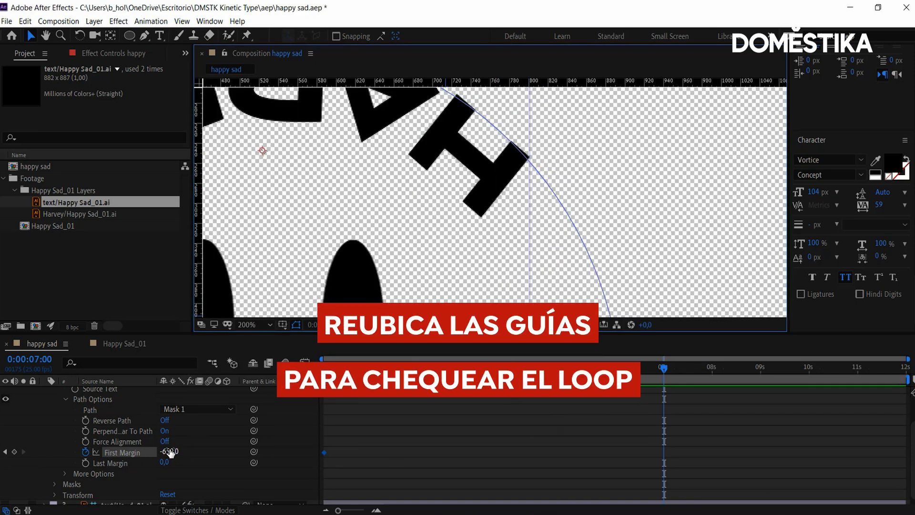
# Step: Fit the composition in view and set the text's First Margin to 1680 at 7 seconds
pyautogui.hotkey('shift', '/')
pyautogui.moveTo(170, 449); pyautogui.dragTo(205, 417)
pyautogui.moveTo(170, 452); pyautogui.dragTo(703, 288)
# Step: End the work area at 7 seconds and preview the text rotating around the face
pyautogui.moveTo(907, 379); pyautogui.dragTo(666, 380)
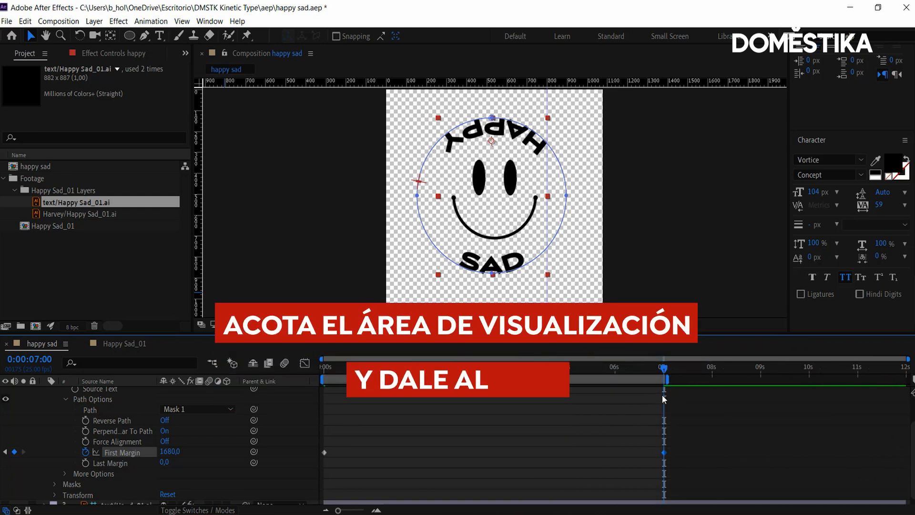
pyautogui.press('space')
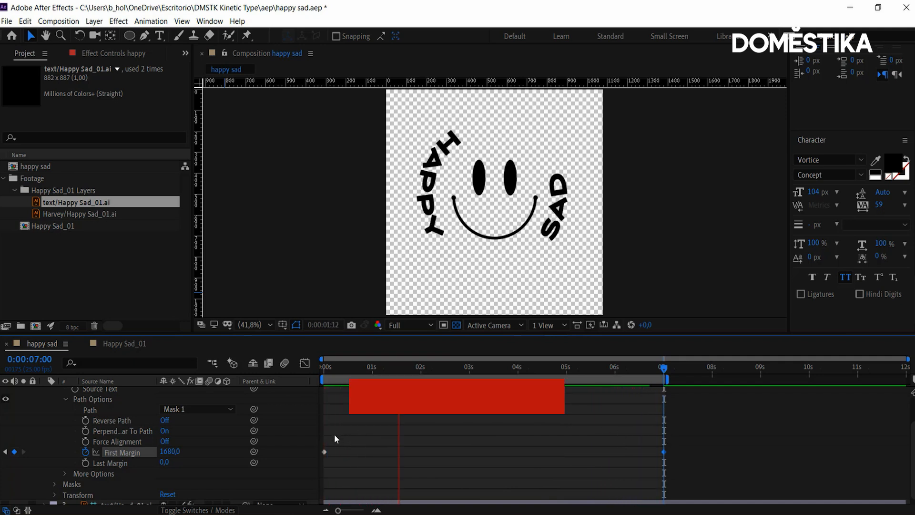
pyautogui.press('space')
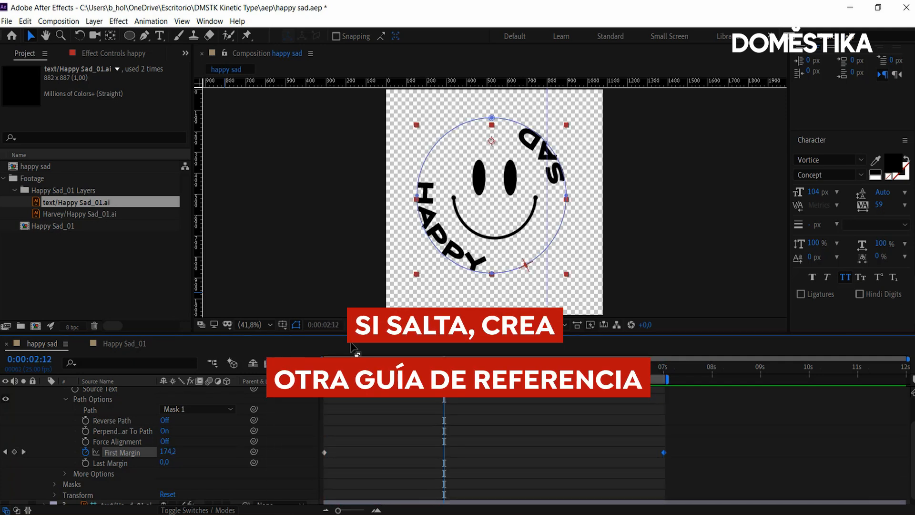
# Step: Compare the text's position against the guide at the first frame and at 7 seconds to check the loop
pyautogui.click(257, 327)
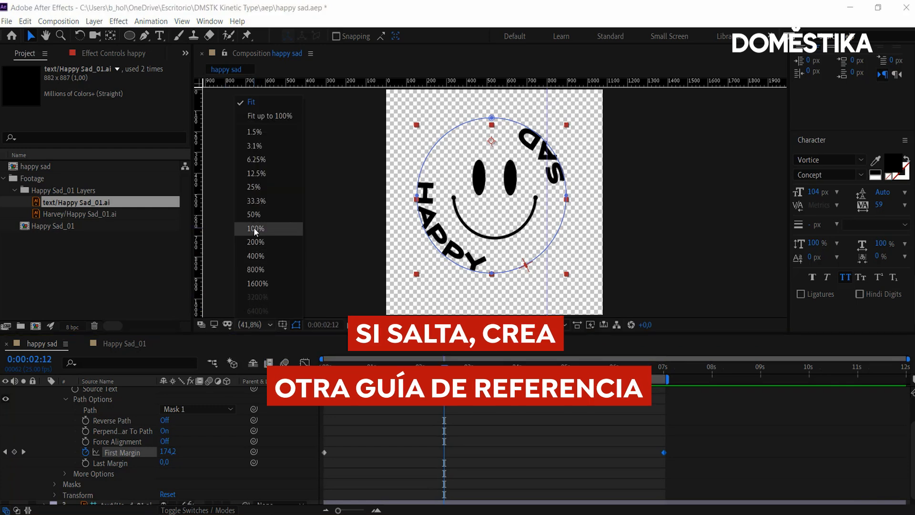
pyautogui.click(543, 155)
pyautogui.press('Home')
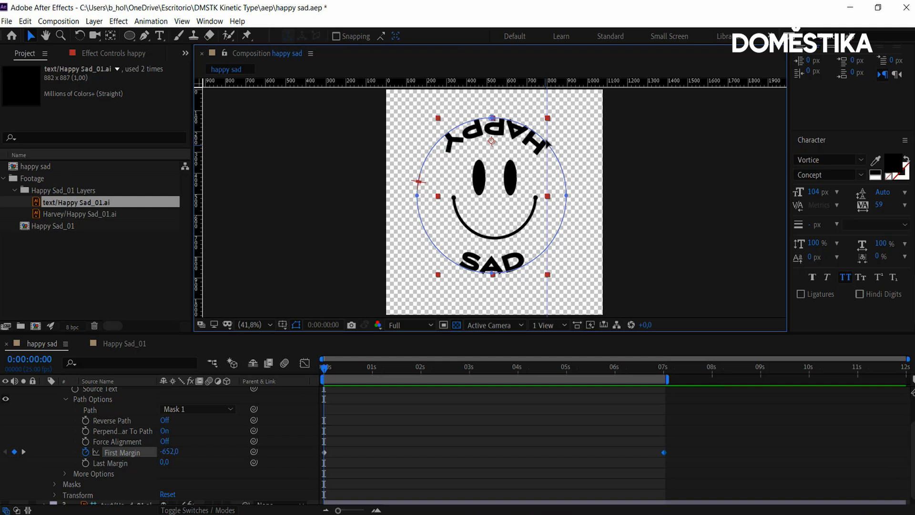
pyautogui.moveTo(344, 375); pyautogui.dragTo(669, 413)
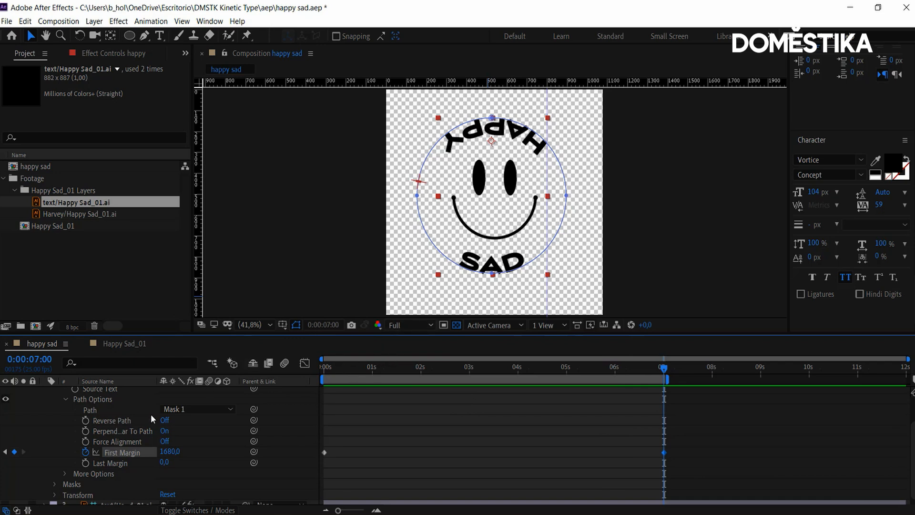
# Step: Set the preview resolution to Half, collapse the text layer, and preview the rotation speed, leaving the time at 0:00:03:13
pyautogui.hotkey('ctrl', 'shift', 'j')
pyautogui.scroll(2, 398, 481)
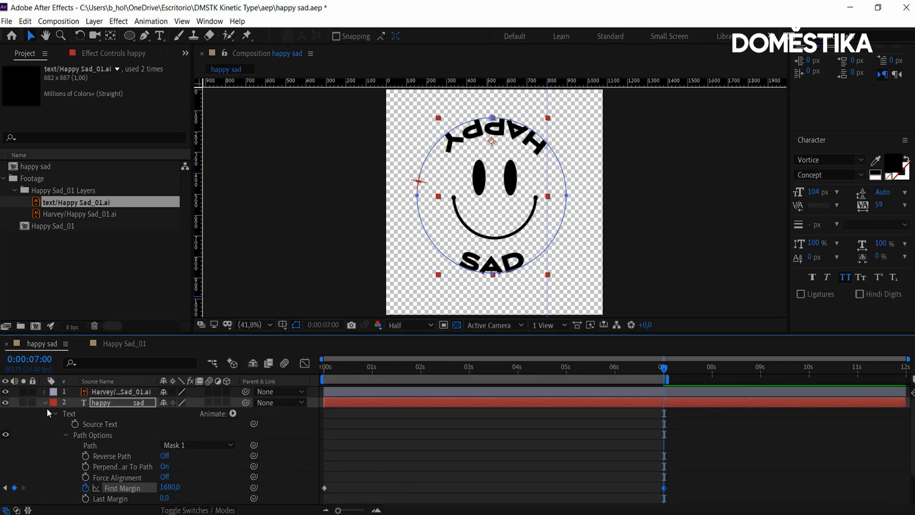
pyautogui.click(44, 402)
pyautogui.click(419, 368)
pyautogui.press('space')
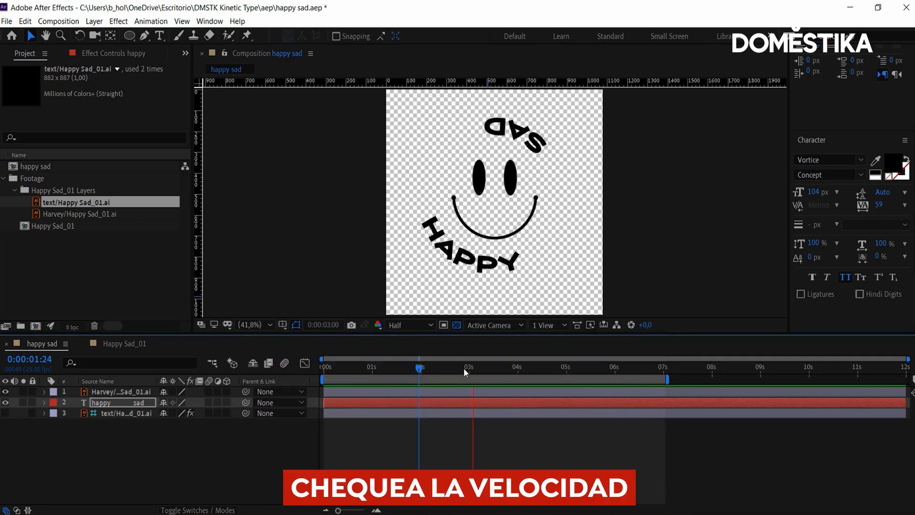
pyautogui.press('space')
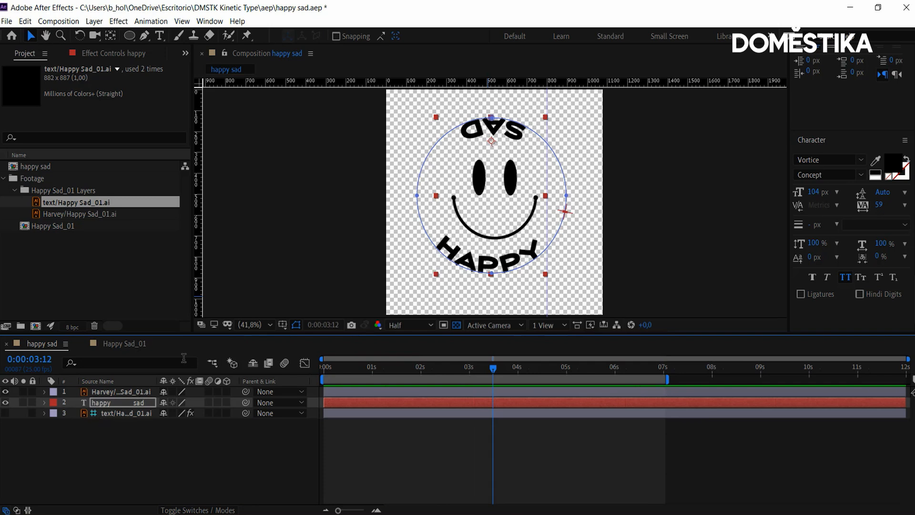
pyautogui.moveTo(493, 368)
pyautogui.mouseDown()
pyautogui.moveTo(342, 376)
pyautogui.moveTo(495, 371)
pyautogui.mouseUp()
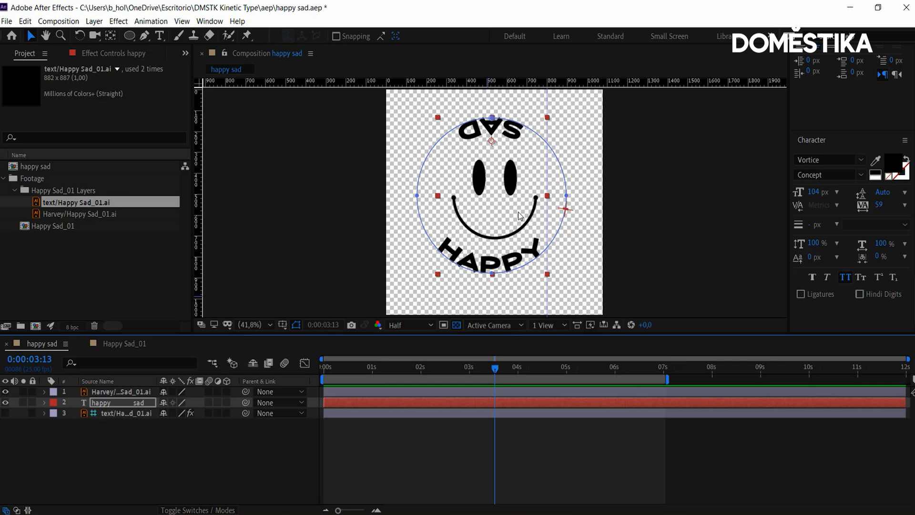
# Step: Duplicate the smiley face artwork layer and hide the upper copy
pyautogui.click(119, 391)
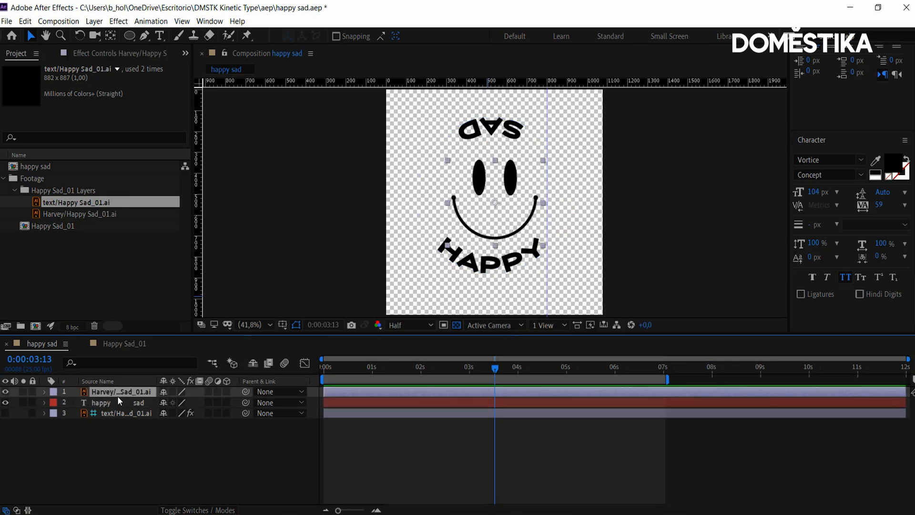
pyautogui.hotkey('ctrl', 'd')
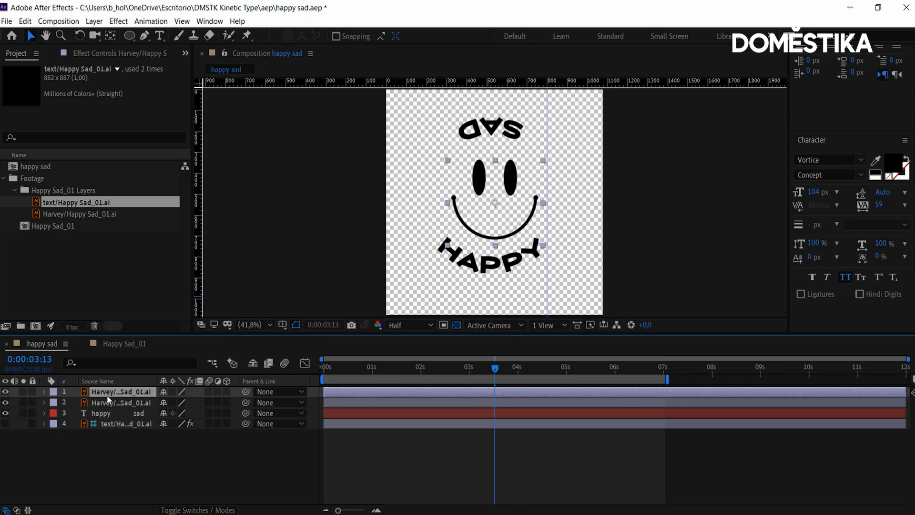
pyautogui.click(6, 391)
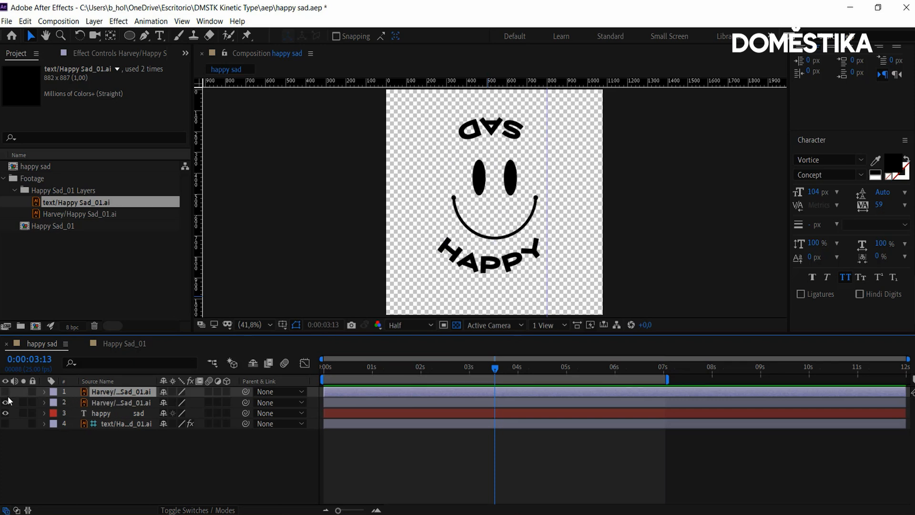
# Step: Rename the lower face copy "ojos" and the upper copy "boca", with only boca visible
pyautogui.click(99, 400)
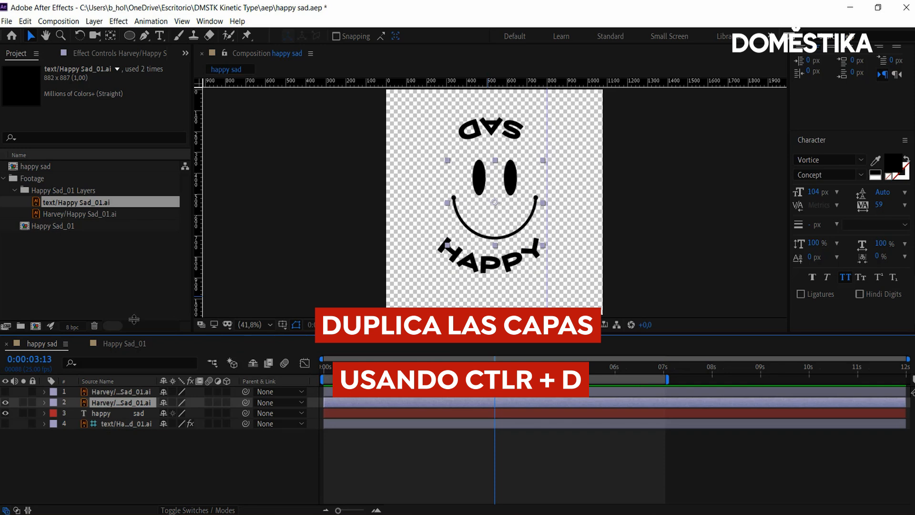
pyautogui.press('Return')
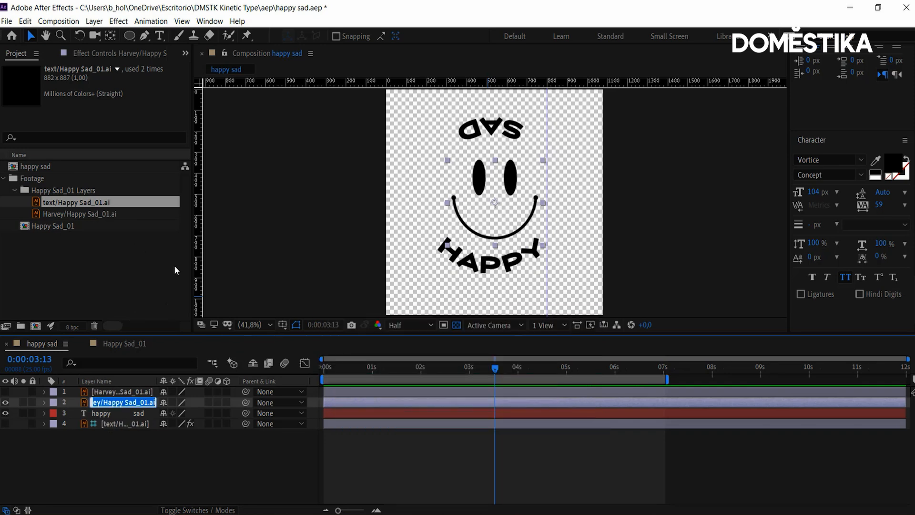
pyautogui.press('BackSpace')
pyautogui.write('ojos')
pyautogui.press('Return')
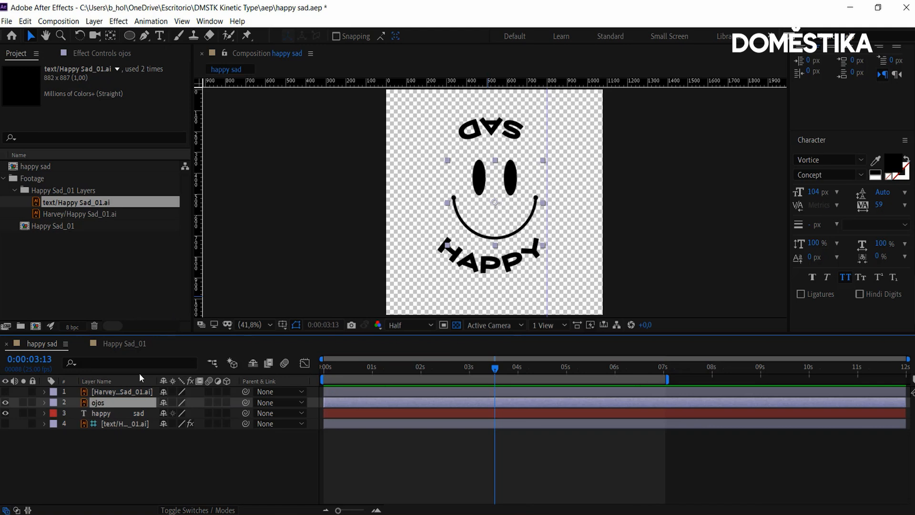
pyautogui.hotkey('ctrl', 'Up')
pyautogui.press('Return')
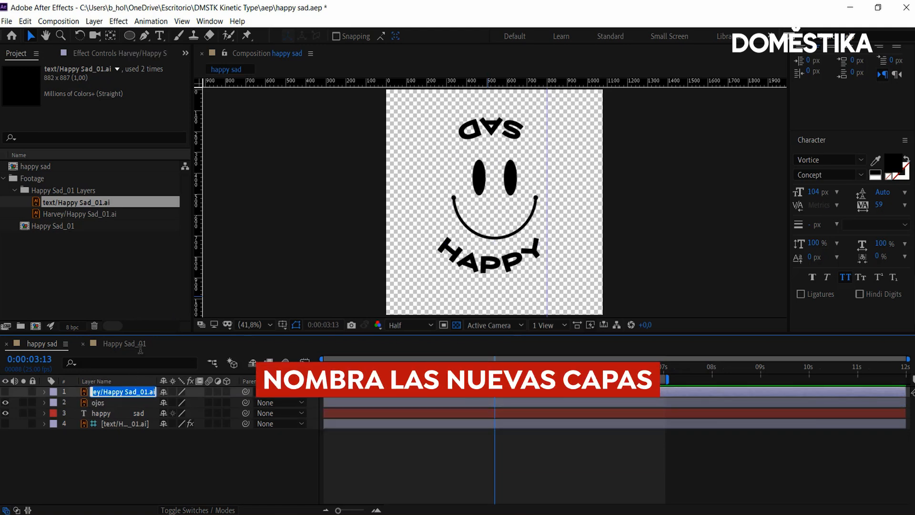
pyautogui.write('boca')
pyautogui.press('Return')
# Step: Draw a closed Pen tool mask around the smile on the boca layer so the eyes are excluded
pyautogui.click(145, 36)
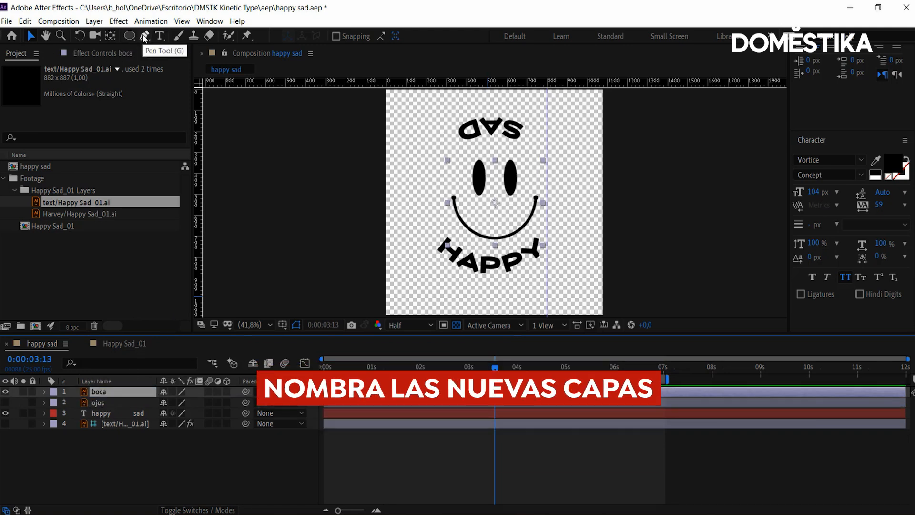
pyautogui.click(457, 178)
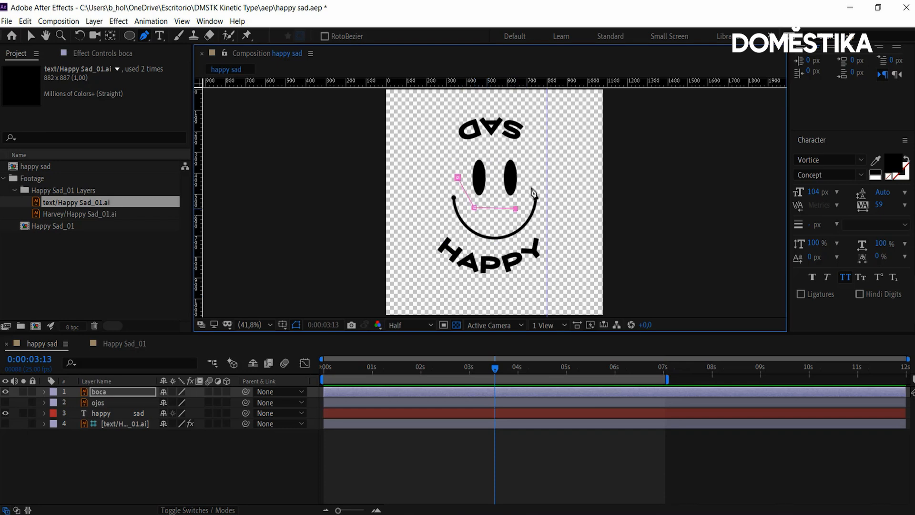
pyautogui.click(539, 231)
pyautogui.click(458, 179)
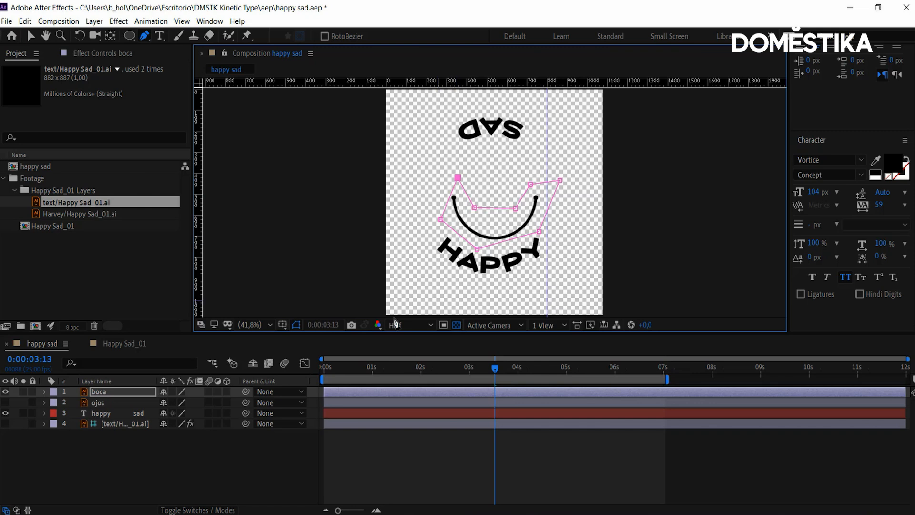
# Step: Split the boca layer at 0:00:03:12, where "SAD" is at the top of the circle
pyautogui.moveTo(464, 367)
pyautogui.mouseDown()
pyautogui.moveTo(310, 373)
pyautogui.moveTo(469, 374)
pyautogui.mouseUp()
pyautogui.moveTo(393, 371); pyautogui.dragTo(492, 375)
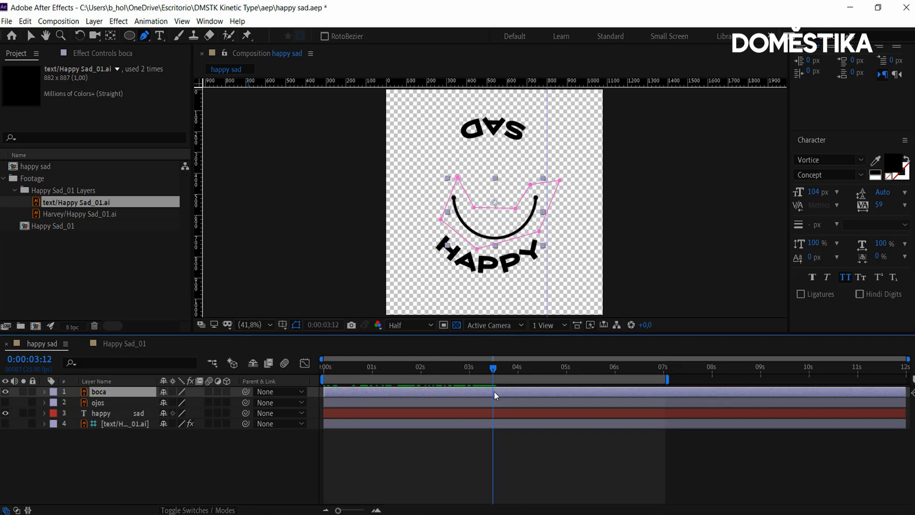
pyautogui.click(25, 21)
pyautogui.click(67, 174)
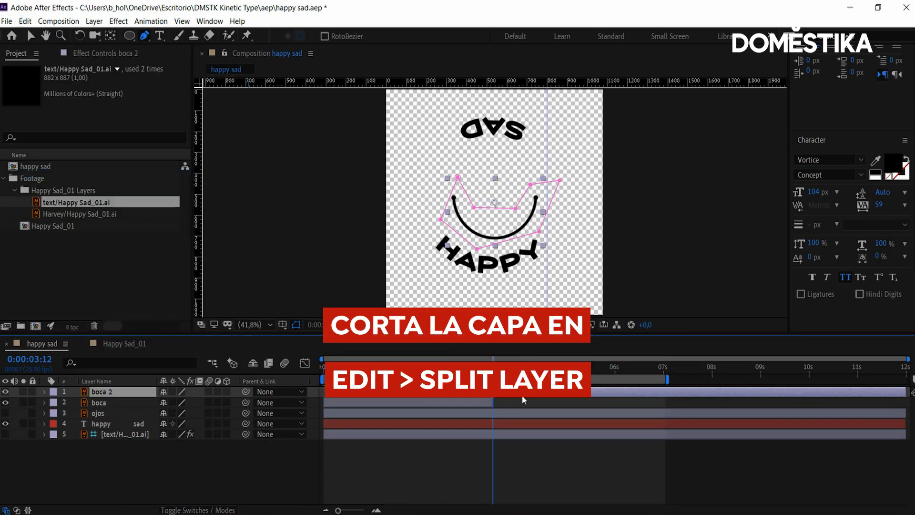
# Step: Set the label color of both the boca and boca 2 layers to Orange
pyautogui.click(485, 404)
pyautogui.keyDown('shift'); pyautogui.click(505, 393); pyautogui.keyUp('shift')
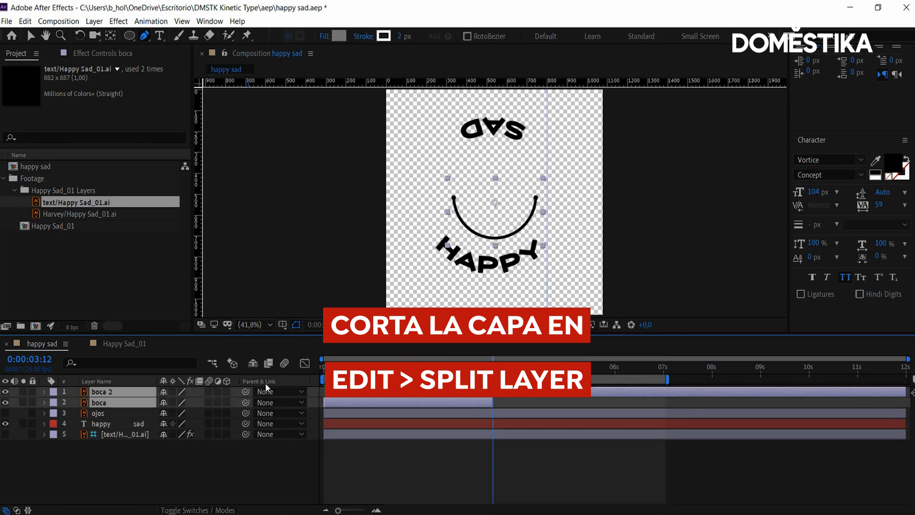
pyautogui.click(52, 393)
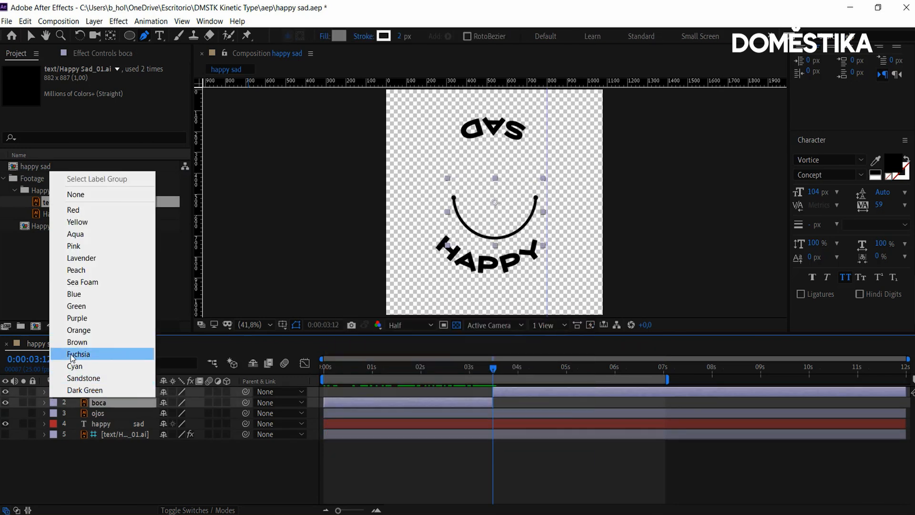
pyautogui.click(77, 330)
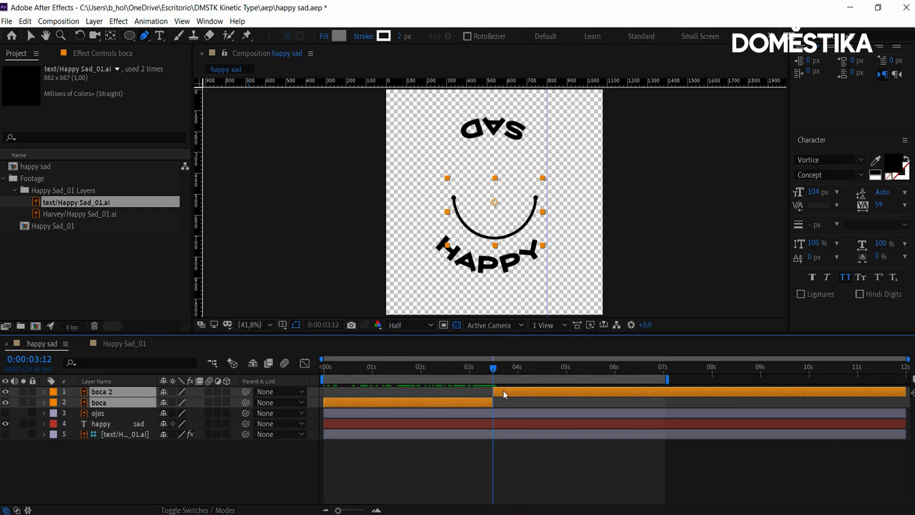
pyautogui.click(481, 466)
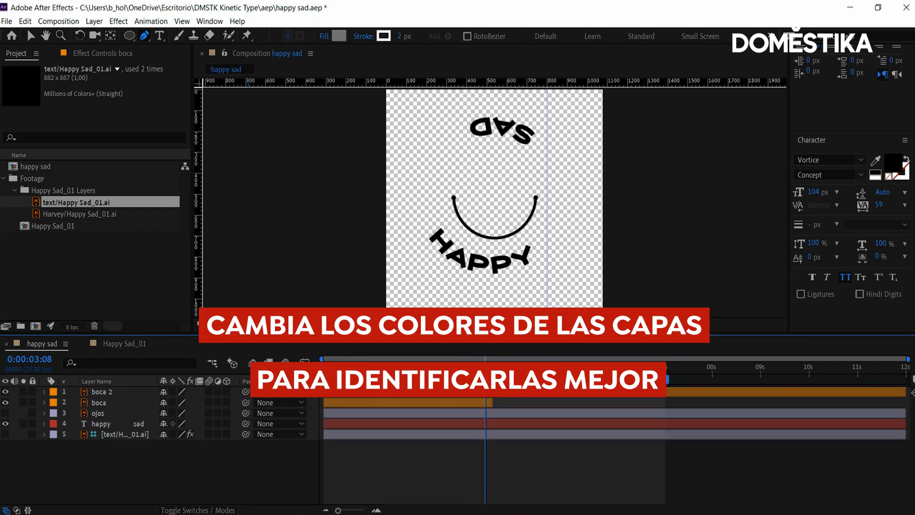
# Step: Rotate the boca 2 layer 180° to turn the smile into a frown
pyautogui.click(508, 394)
pyautogui.press('r')
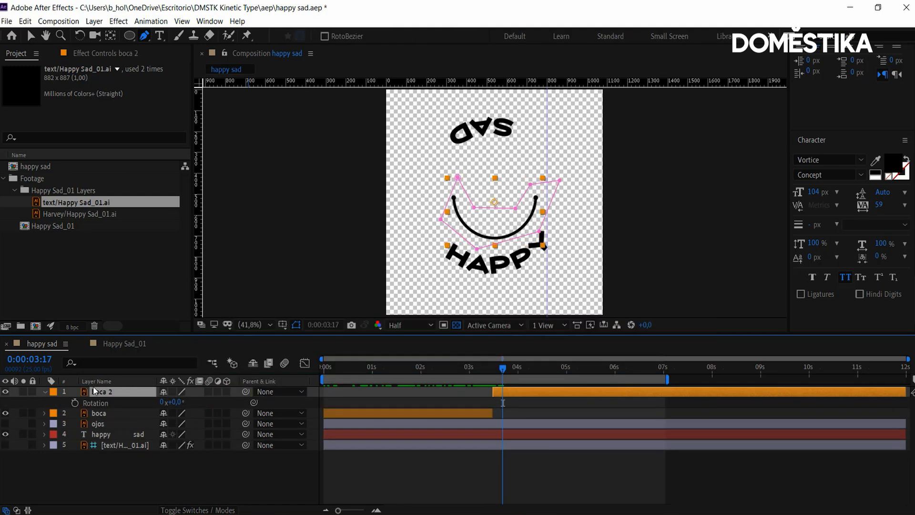
pyautogui.write('180')
pyautogui.press('Return')
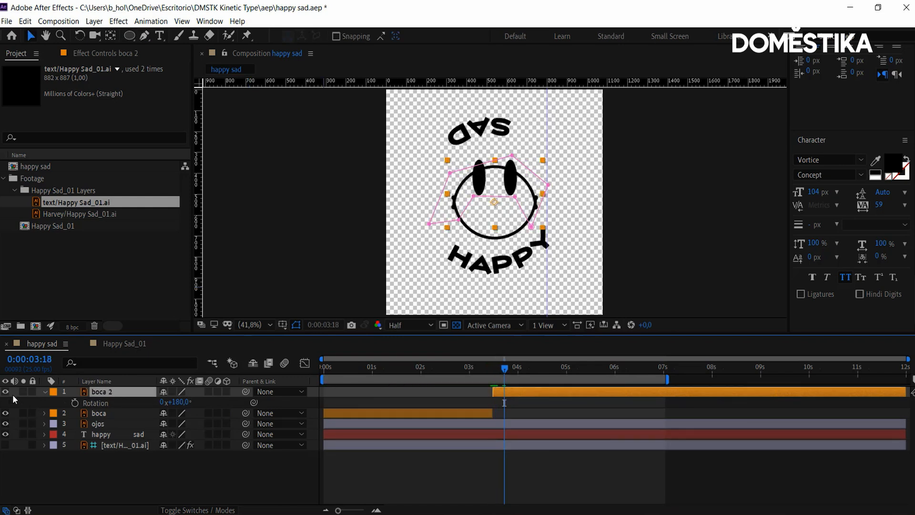
# Step: Mask only the eyes on the ojos layer with an ellipse, hiding both boca layers while drawing and showing them again
pyautogui.moveTo(6, 391); pyautogui.dragTo(5, 413)
pyautogui.click(98, 423)
pyautogui.click(129, 36)
pyautogui.moveTo(456, 153); pyautogui.dragTo(533, 205)
pyautogui.click(45, 423)
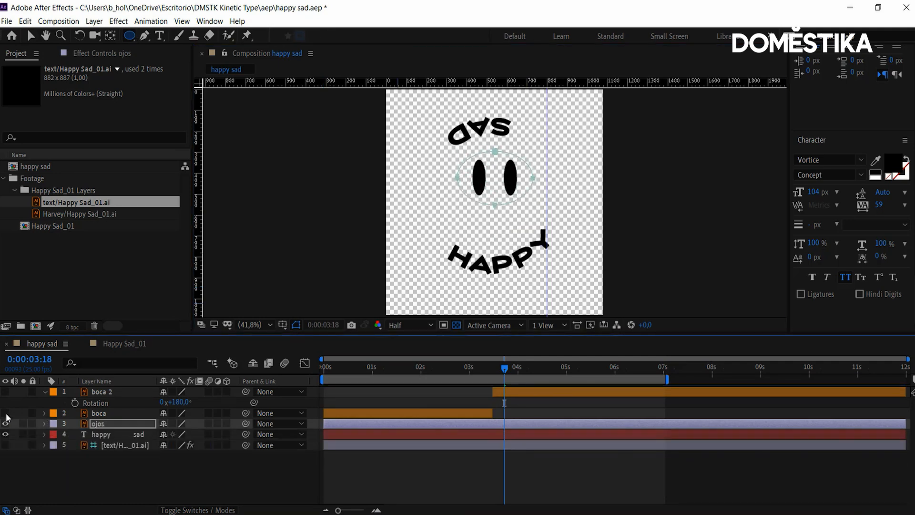
pyautogui.click(5, 392)
# Step: Move the rotated boca 2 mouth down below the eyes
pyautogui.press('v')
pyautogui.click(499, 183)
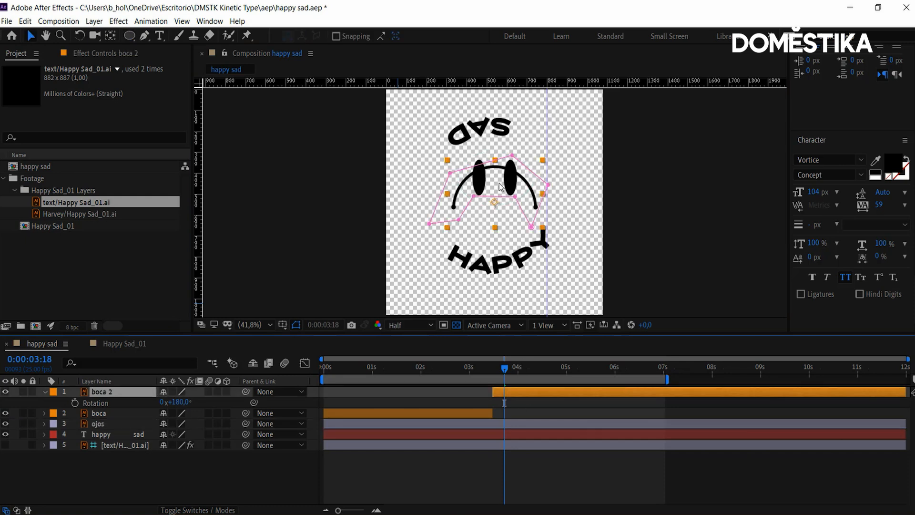
pyautogui.moveTo(492, 177); pyautogui.dragTo(499, 219)
pyautogui.hotkey('ctrl', 'z')
pyautogui.click(517, 295)
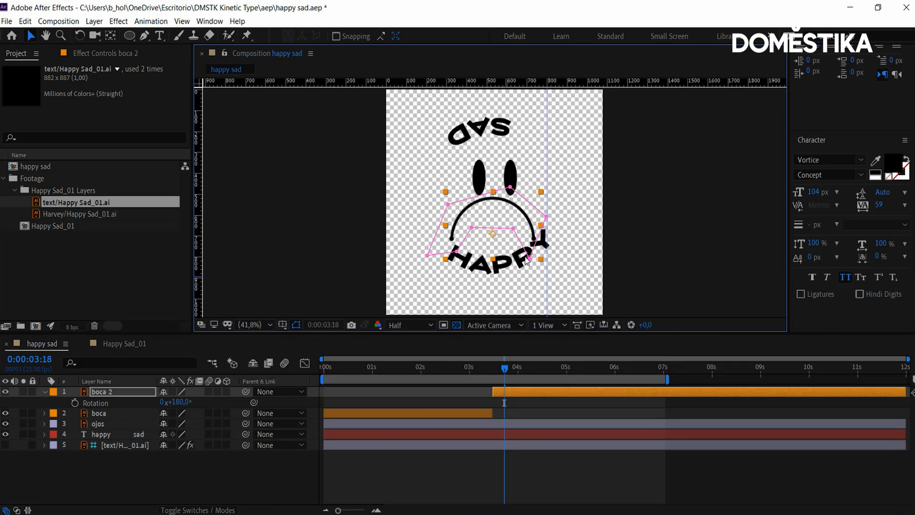
pyautogui.click(471, 369)
pyautogui.moveTo(479, 380); pyautogui.dragTo(503, 391)
# Step: Enlarge the circular path of the happy sad text slightly so the words sit farther from the mouth
pyautogui.click(114, 434)
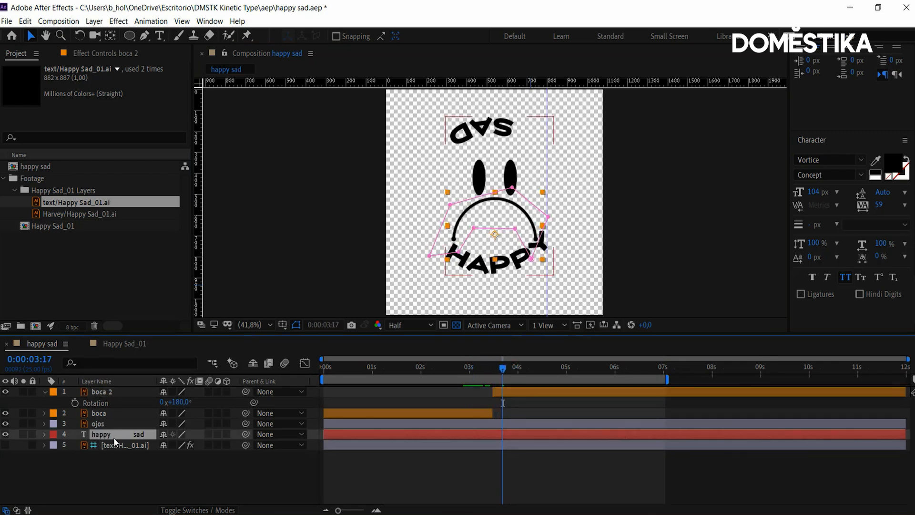
pyautogui.doubleClick(520, 129)
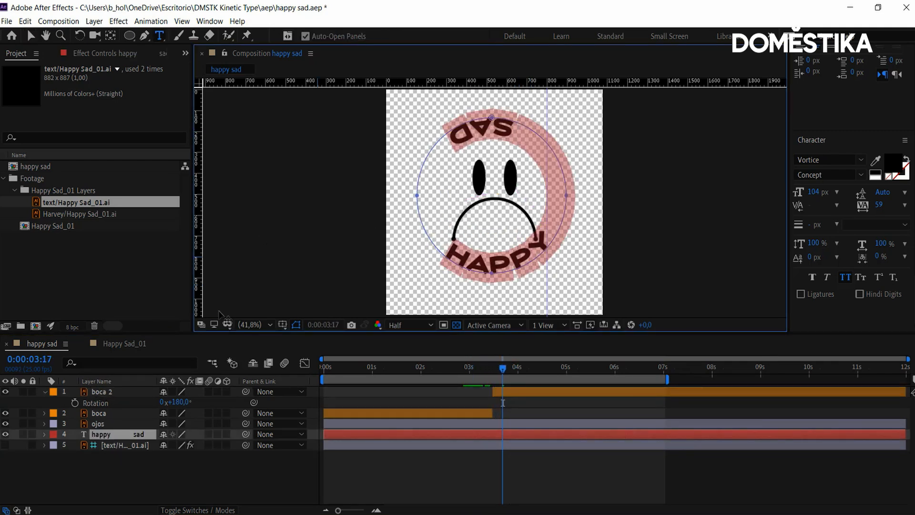
pyautogui.press('Escape')
pyautogui.click(30, 37)
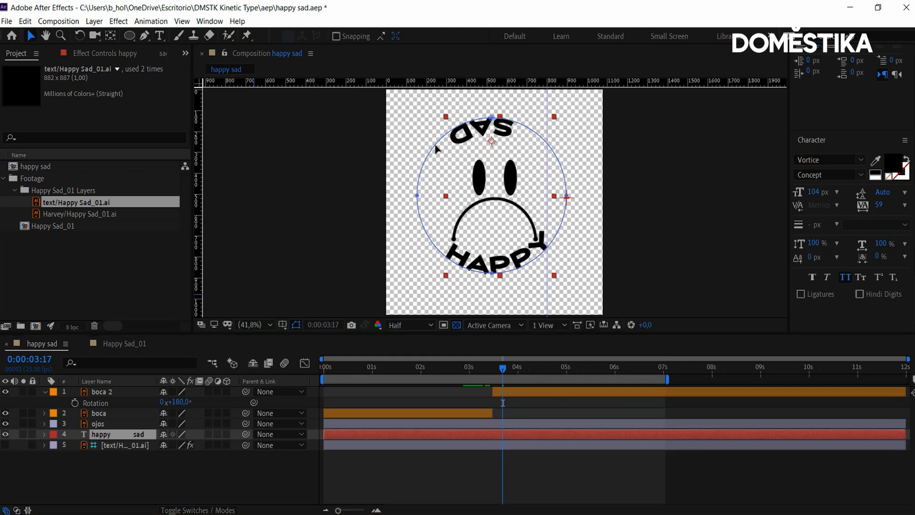
pyautogui.click(436, 148)
pyautogui.moveTo(418, 273); pyautogui.dragTo(413, 278)
pyautogui.moveTo(502, 395)
pyautogui.mouseDown()
pyautogui.moveTo(442, 394)
pyautogui.moveTo(532, 400)
pyautogui.moveTo(475, 398)
pyautogui.moveTo(516, 403)
pyautogui.mouseUp()
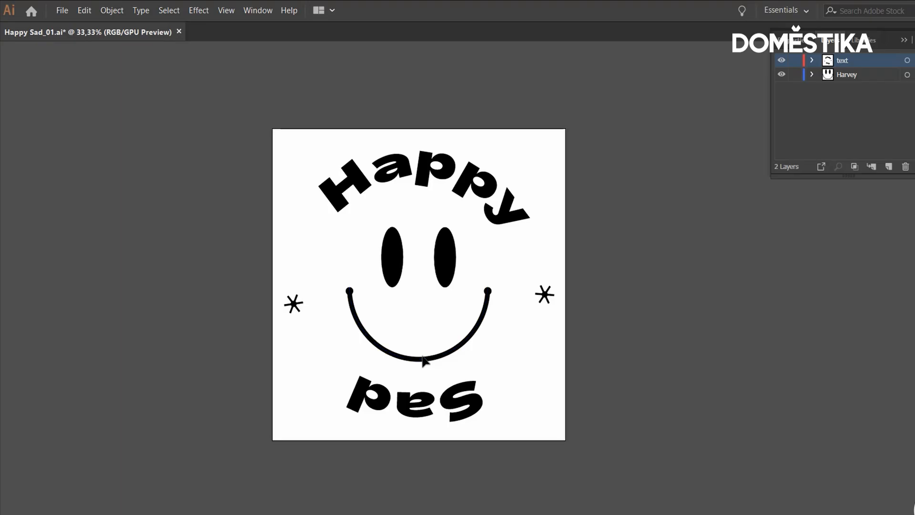
# Step: In Illustrator, copy the smiley face artwork in place onto a new layer and hide the text and Harvey layers
pyautogui.click(416, 358)
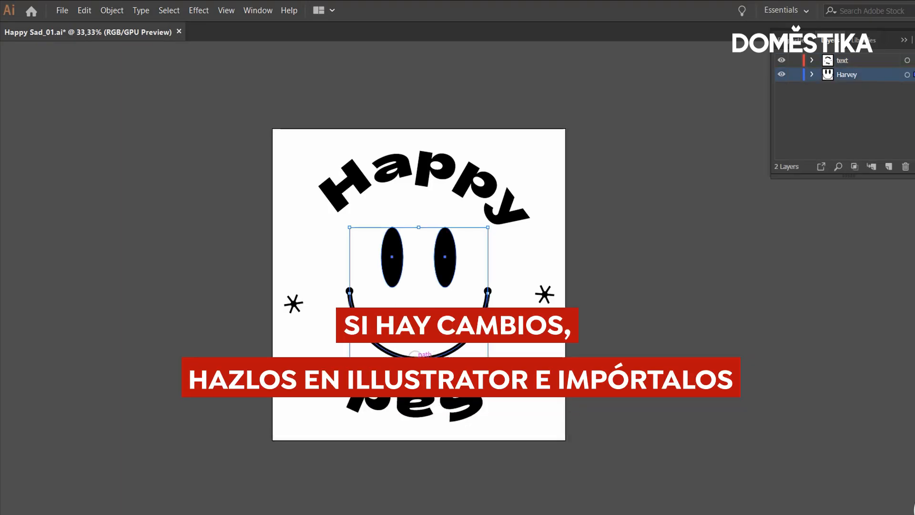
pyautogui.hotkey('ctrl', 'c')
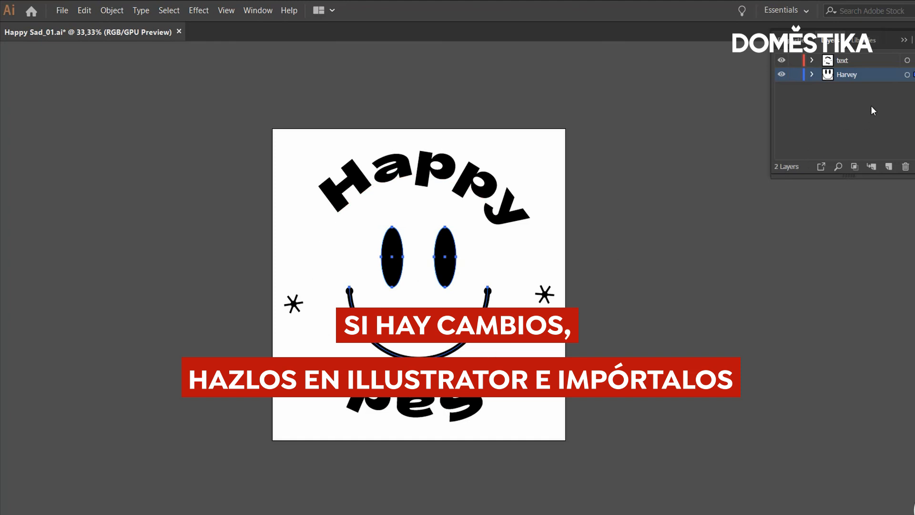
pyautogui.click(841, 62)
pyautogui.click(888, 166)
pyautogui.click(781, 75)
pyautogui.click(781, 89)
pyautogui.hotkey('ctrl', 'shift', 'v')
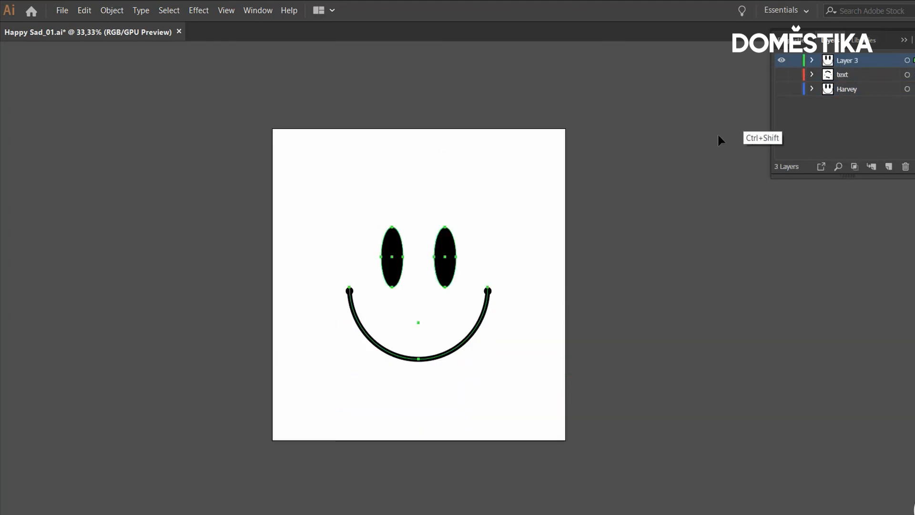
# Step: Delete the eyes from the copied face and reshape the smile into a shallower downward-curving frown
pyautogui.moveTo(496, 216); pyautogui.dragTo(374, 267)
pyautogui.press('Delete')
pyautogui.click(404, 357)
pyautogui.moveTo(419, 359); pyautogui.dragTo(419, 235)
pyautogui.press('a')
pyautogui.click(419, 246)
pyautogui.click(415, 348)
# Step: Rename the new frown layer "triste"
pyautogui.doubleClick(847, 61)
pyautogui.write('boca')
pyautogui.press('Return')
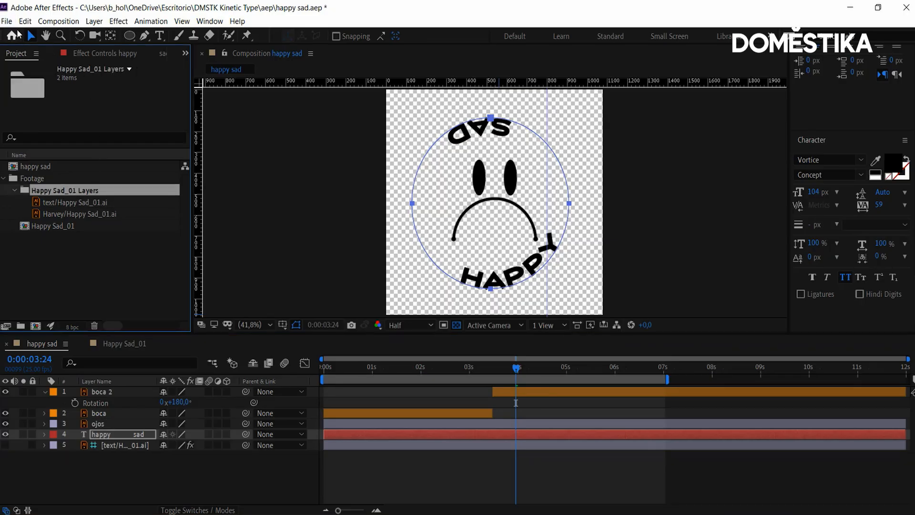
# Step: Back in After Effects, import the triste layer of Happy Sad_01.ai as Footage with Layer Size dimensions
pyautogui.click(112, 390)
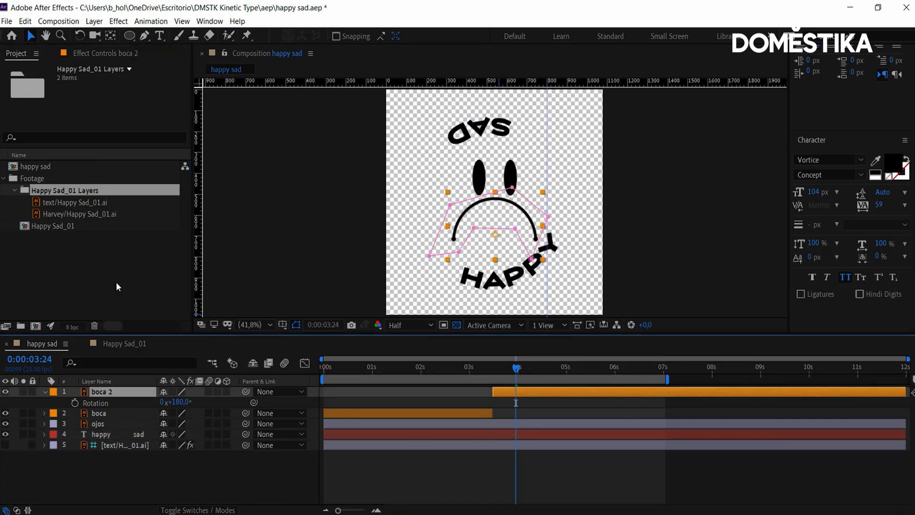
pyautogui.click(74, 203)
pyautogui.doubleClick(81, 267)
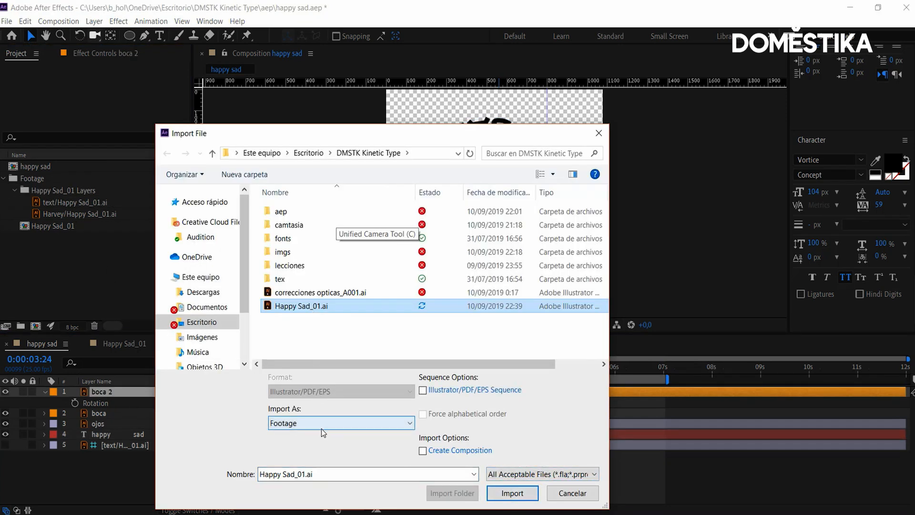
pyautogui.click(504, 498)
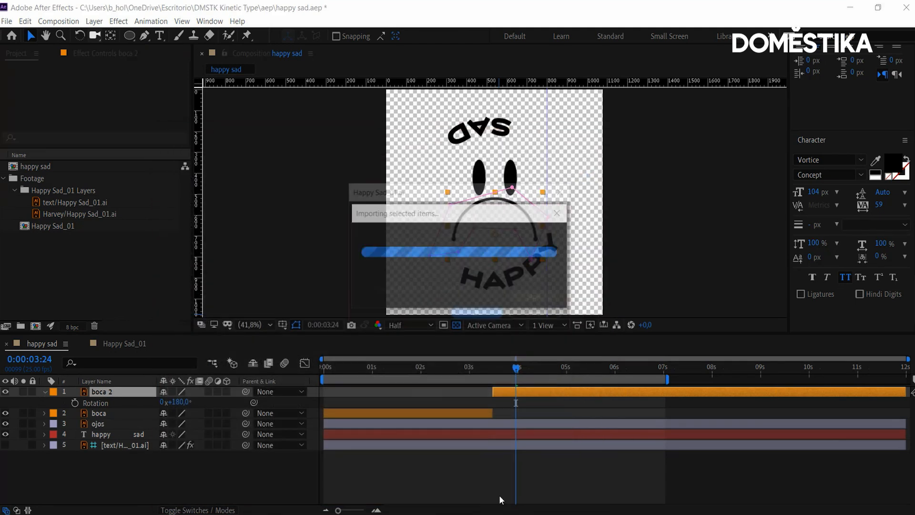
pyautogui.click(468, 215)
pyautogui.click(457, 226)
pyautogui.click(371, 262)
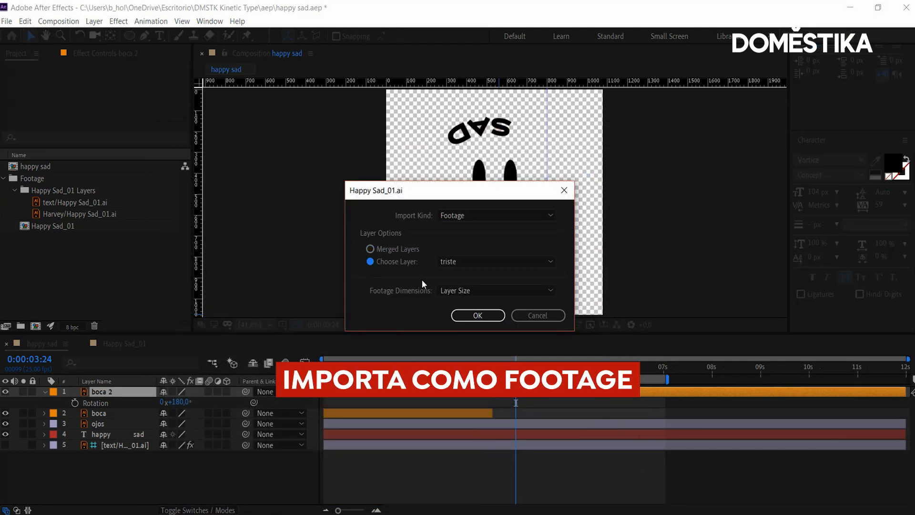
pyautogui.click(469, 261)
pyautogui.click(465, 277)
pyautogui.click(477, 315)
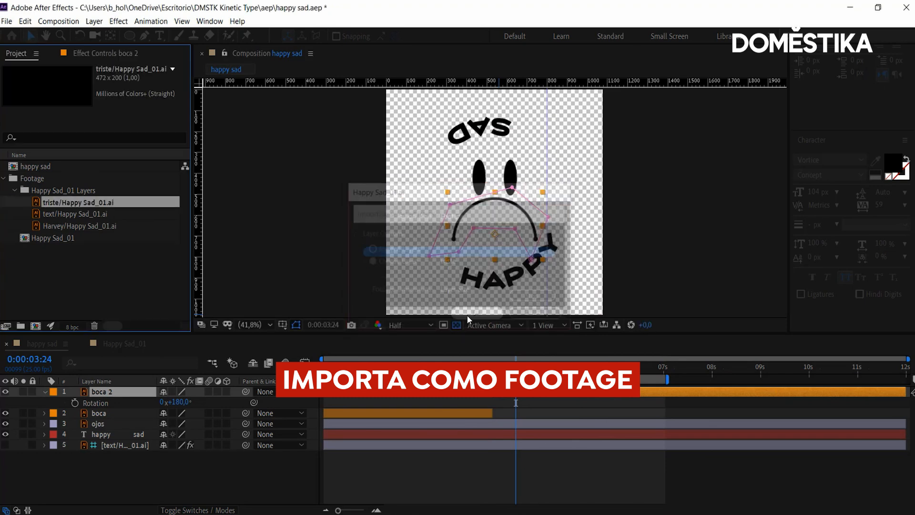
# Step: Replace the boca 2 layer with the triste footage and set its label color to Orange
pyautogui.moveTo(65, 202)
pyautogui.mouseDown()
pyautogui.moveTo(471, 364)
pyautogui.moveTo(510, 395)
pyautogui.mouseUp()
pyautogui.press('Delete')
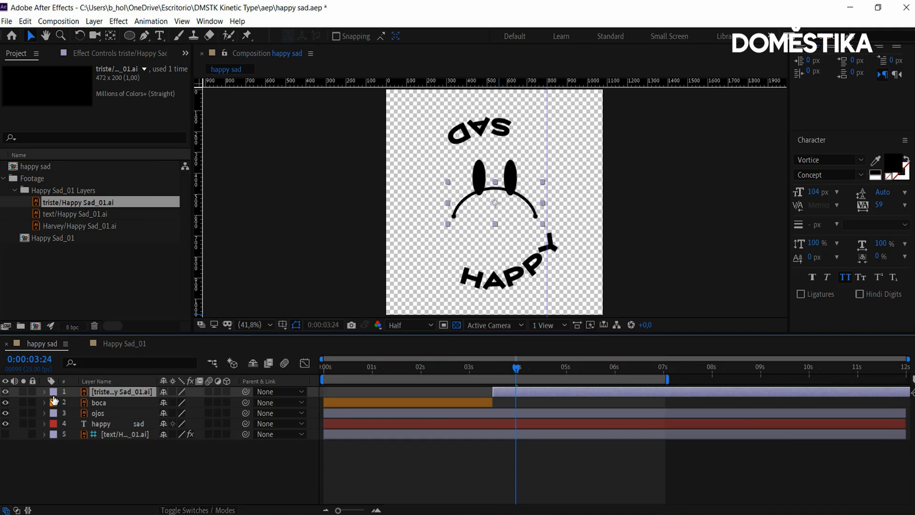
pyautogui.click(53, 393)
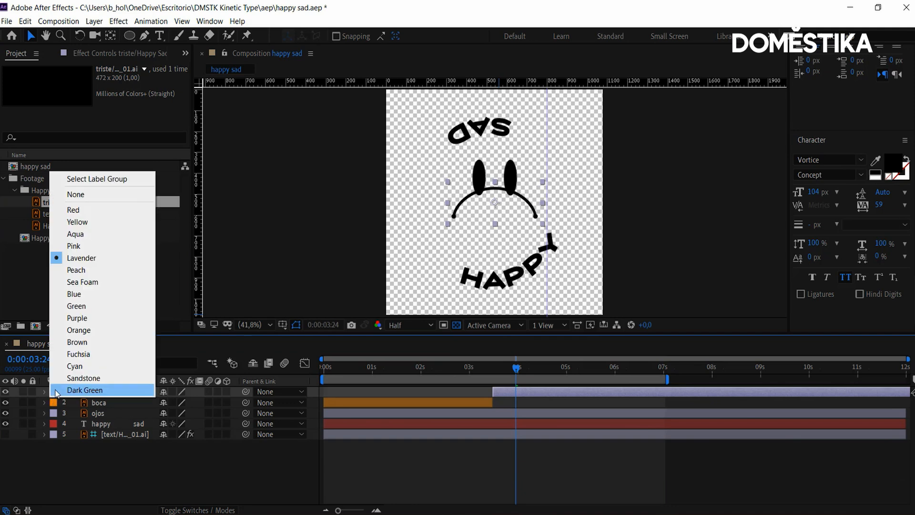
pyautogui.click(79, 329)
# Step: Move the triste frown down clear of the eyes and check the mouth change by scrubbing around the cut
pyautogui.moveTo(511, 359)
pyautogui.mouseDown()
pyautogui.moveTo(482, 368)
pyautogui.moveTo(502, 371)
pyautogui.mouseUp()
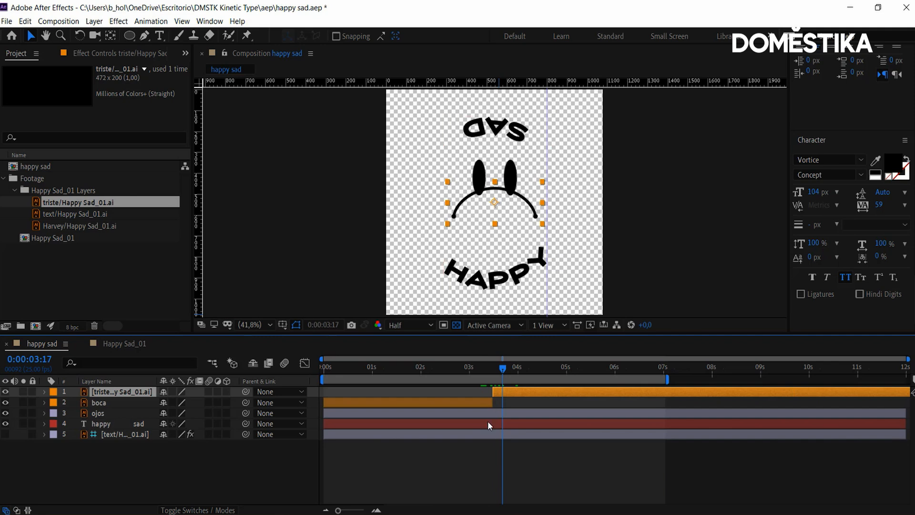
pyautogui.moveTo(524, 210); pyautogui.dragTo(523, 223)
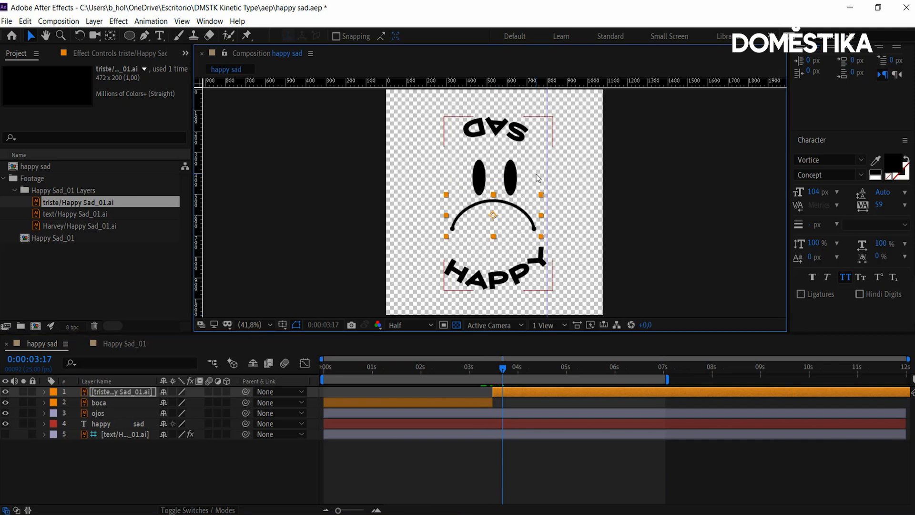
pyautogui.moveTo(503, 368)
pyautogui.mouseDown()
pyautogui.moveTo(442, 373)
pyautogui.moveTo(535, 374)
pyautogui.moveTo(367, 384)
pyautogui.moveTo(516, 376)
pyautogui.moveTo(433, 389)
pyautogui.moveTo(526, 384)
pyautogui.moveTo(478, 368)
pyautogui.moveTo(515, 377)
pyautogui.mouseUp()
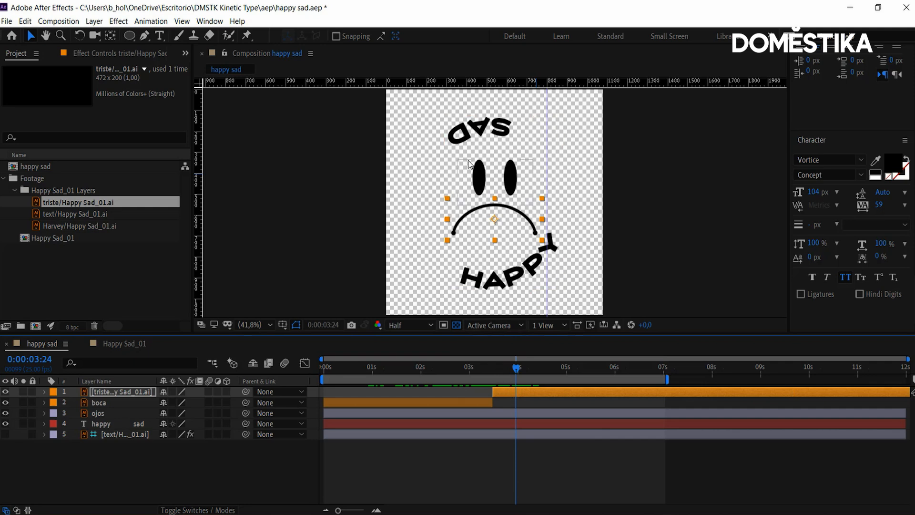
pyautogui.click(526, 448)
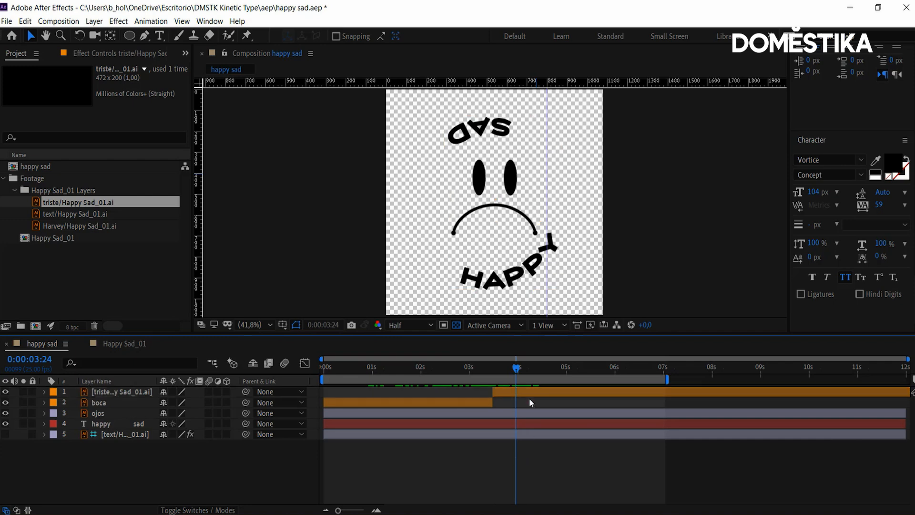
pyautogui.moveTo(501, 371); pyautogui.dragTo(476, 367)
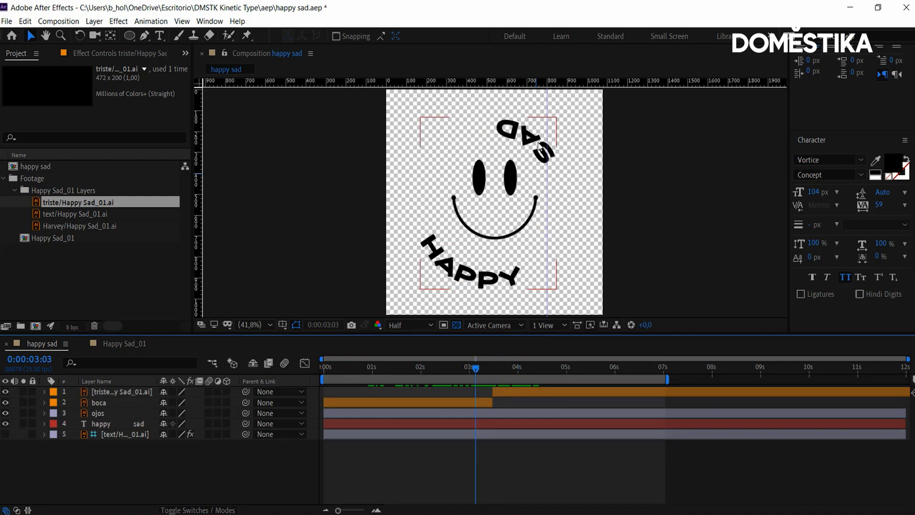
pyautogui.click(518, 281)
pyautogui.moveTo(476, 368); pyautogui.dragTo(508, 371)
# Step: Add a rectangle shape layer covering the whole composition and rename it "bgd"
pyautogui.moveTo(506, 181); pyautogui.dragTo(494, 193)
pyautogui.moveTo(381, 334); pyautogui.dragTo(381, 363)
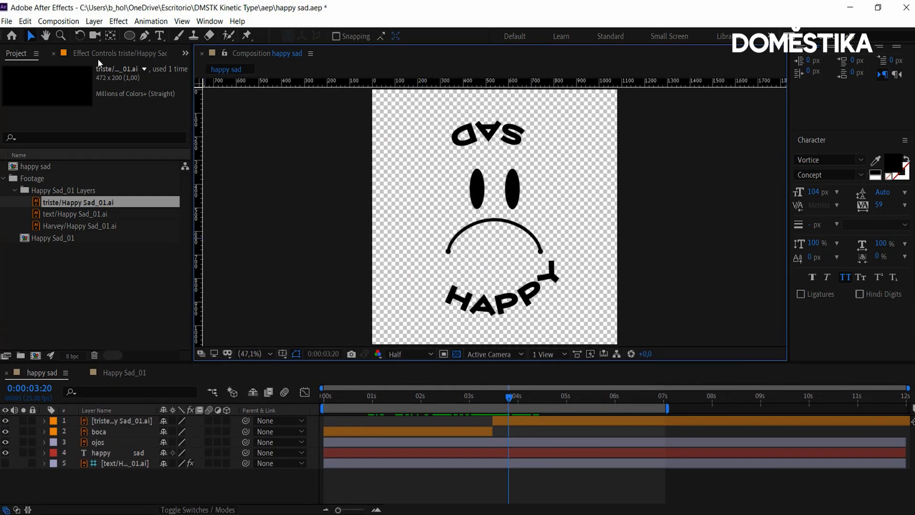
pyautogui.moveTo(127, 35); pyautogui.dragTo(158, 36)
pyautogui.doubleClick(128, 36)
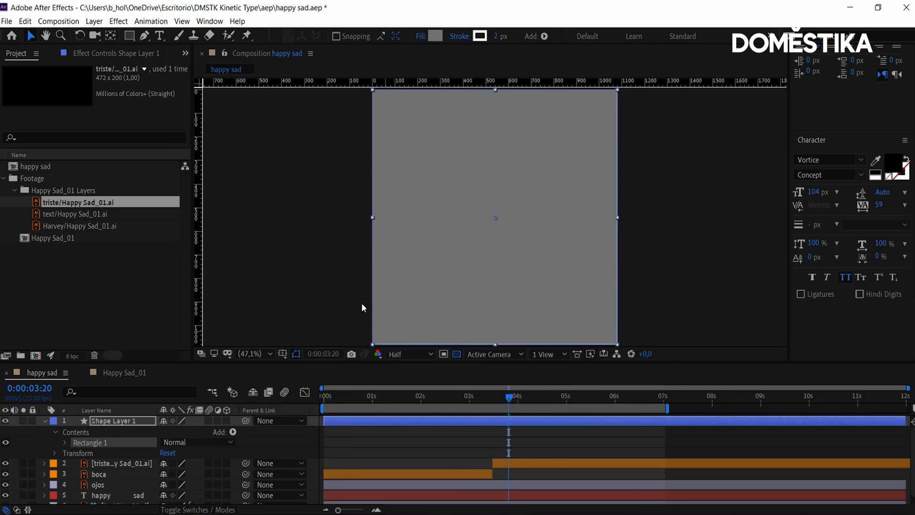
pyautogui.click(109, 423)
pyautogui.press('Return')
pyautogui.write('bgd')
pyautogui.press('Return')
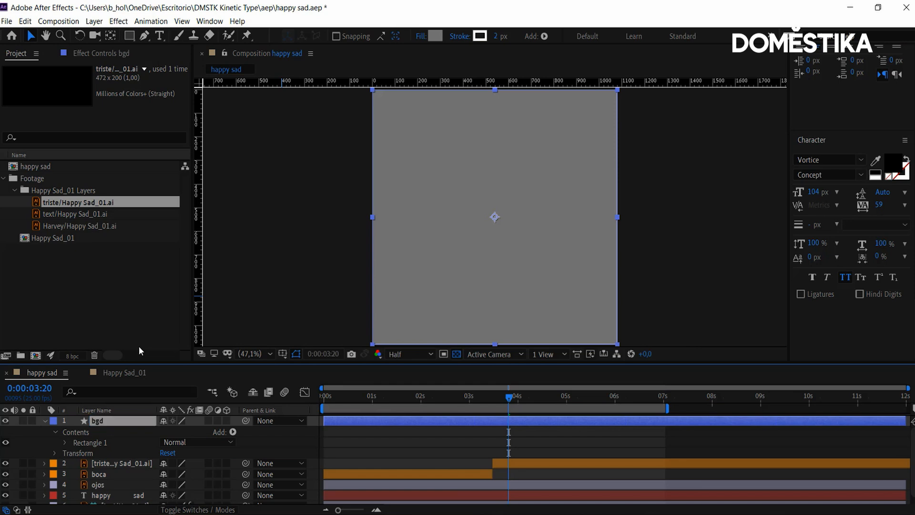
# Step: Place the bgd layer beneath all other layers and set its fill color to FF1A1A
pyautogui.click(45, 420)
pyautogui.moveTo(94, 419); pyautogui.dragTo(96, 477)
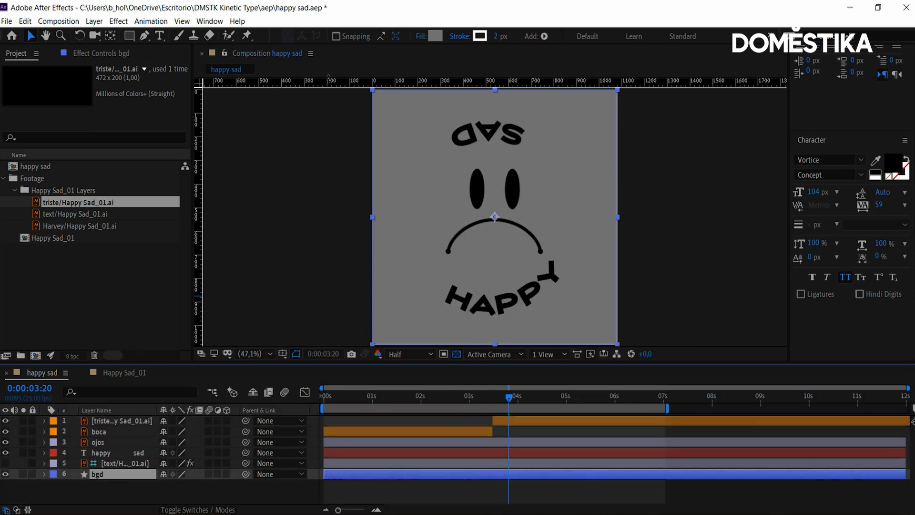
pyautogui.click(435, 36)
pyautogui.write('FF1A1A')
pyautogui.moveTo(412, 167); pyautogui.dragTo(111, 130)
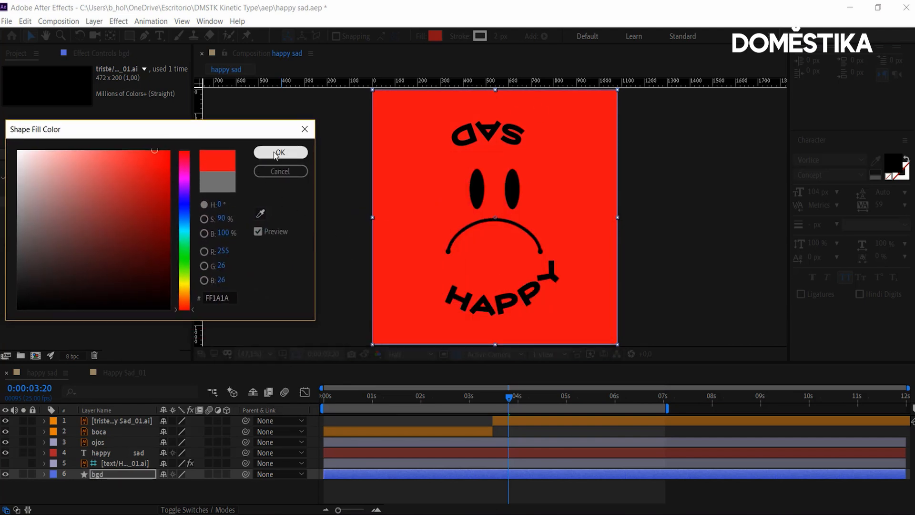
pyautogui.click(276, 155)
# Step: Change the fill color of the happy sad text to white
pyautogui.click(136, 452)
pyautogui.click(892, 163)
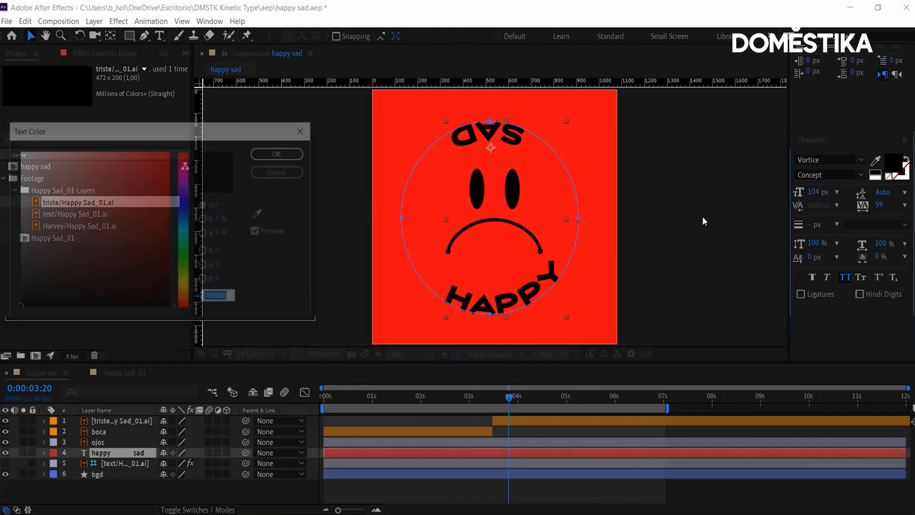
pyautogui.click(21, 152)
pyautogui.click(281, 153)
# Step: Scrub through the recolored animation to the loop marker at 0:00:07:00 and open the composition commands
pyautogui.moveTo(508, 396); pyautogui.dragTo(393, 409)
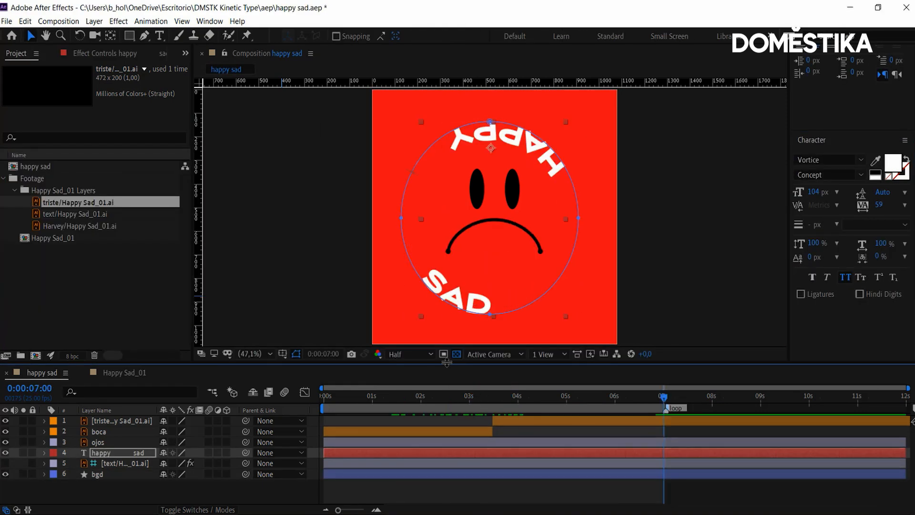
pyautogui.moveTo(445, 362); pyautogui.dragTo(448, 394)
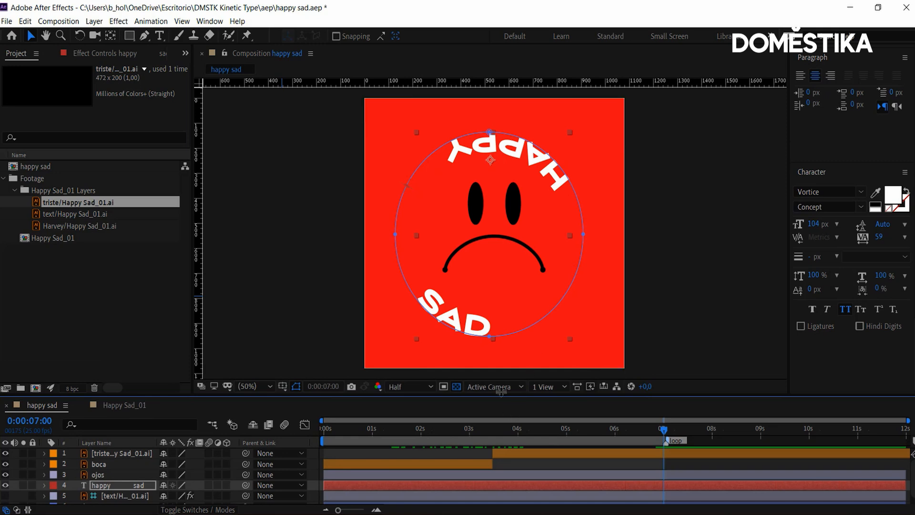
pyautogui.click(67, 21)
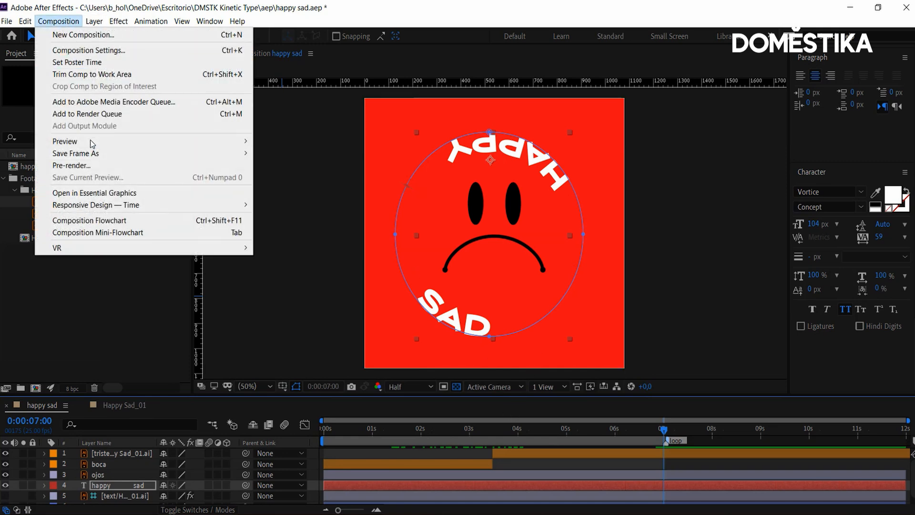